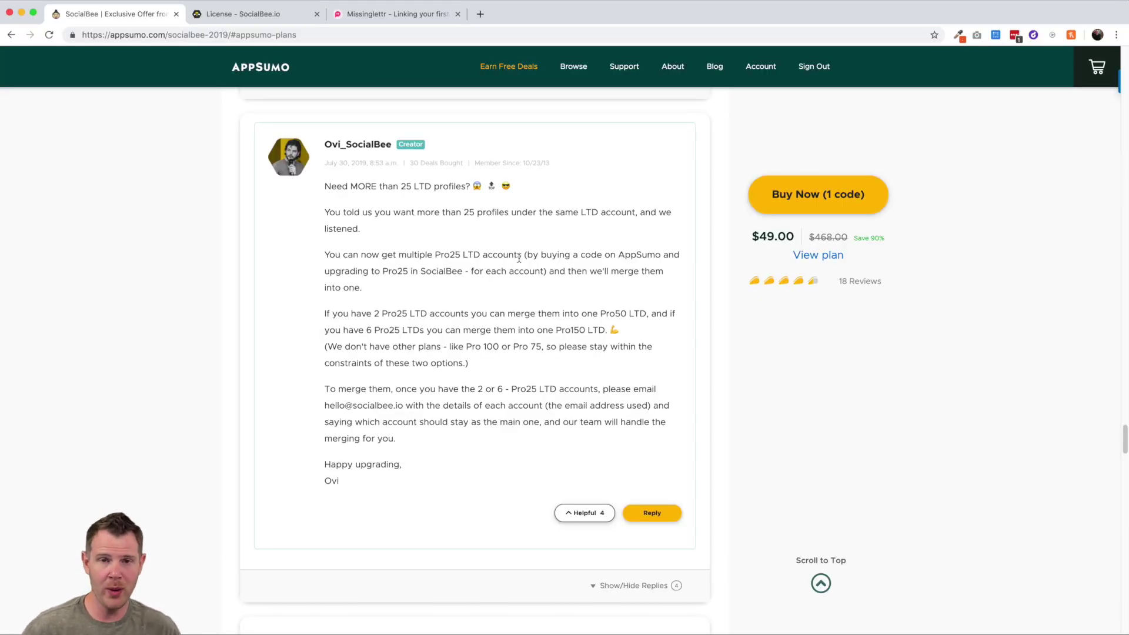
pyautogui.click(263, 15)
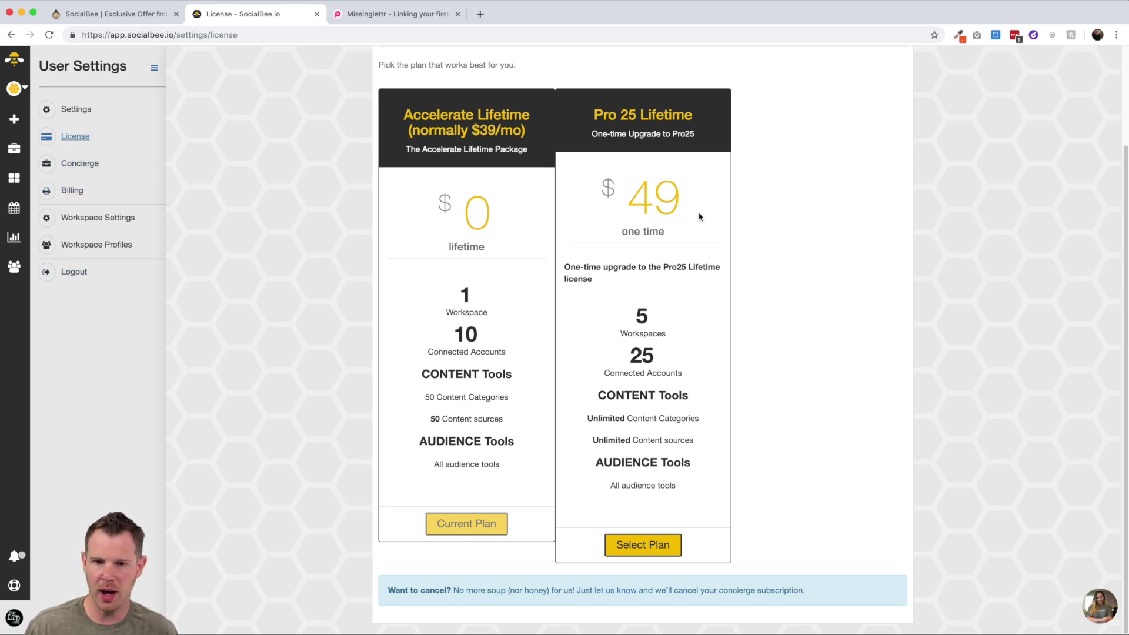
pyautogui.moveTo(594, 115); pyautogui.dragTo(691, 117)
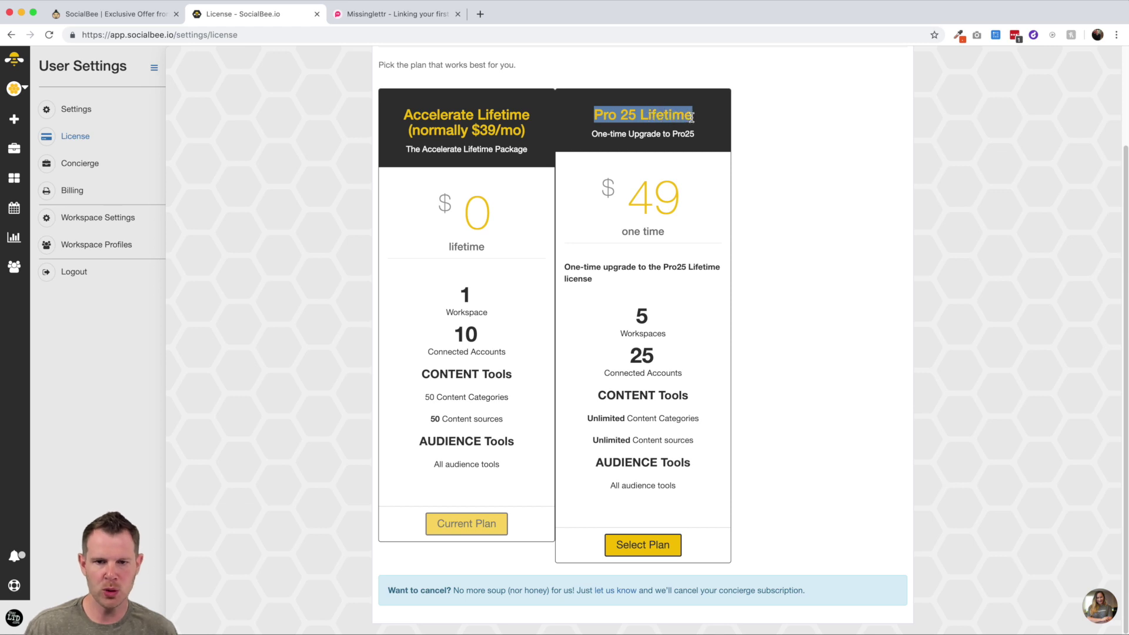
pyautogui.moveTo(405, 116); pyautogui.dragTo(531, 117)
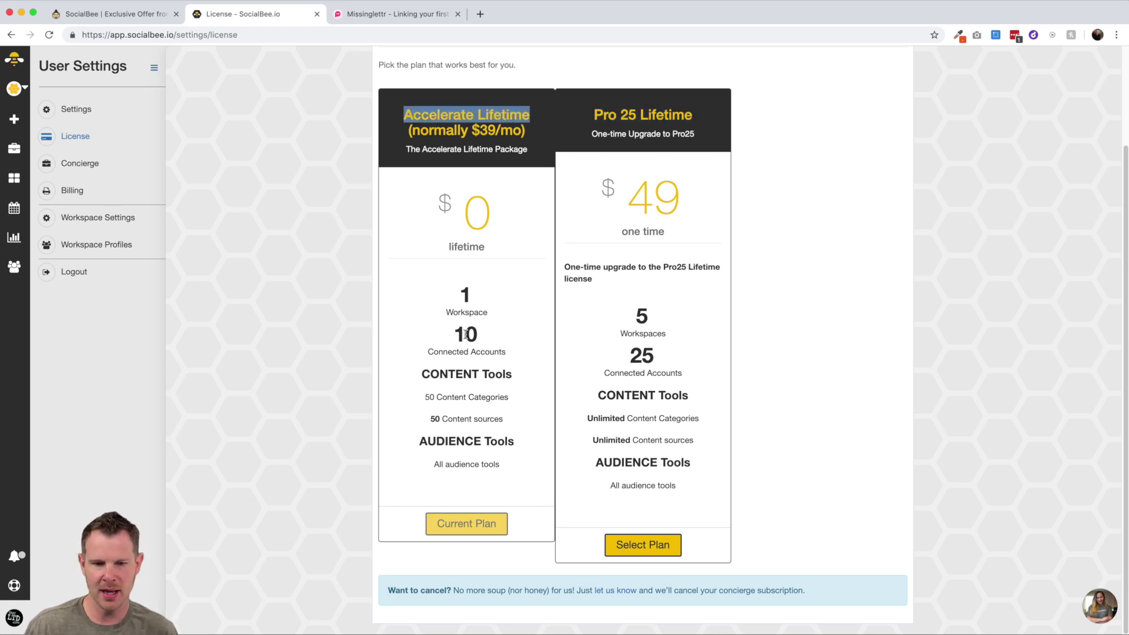
pyautogui.moveTo(456, 334); pyautogui.dragTo(489, 335)
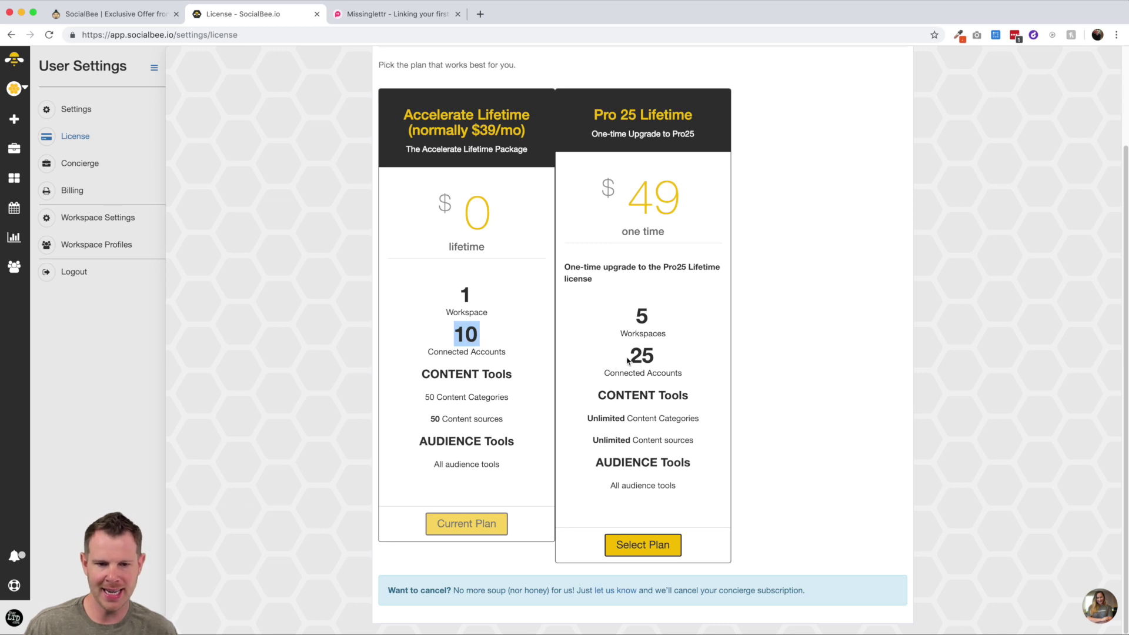
pyautogui.moveTo(627, 356); pyautogui.dragTo(667, 359)
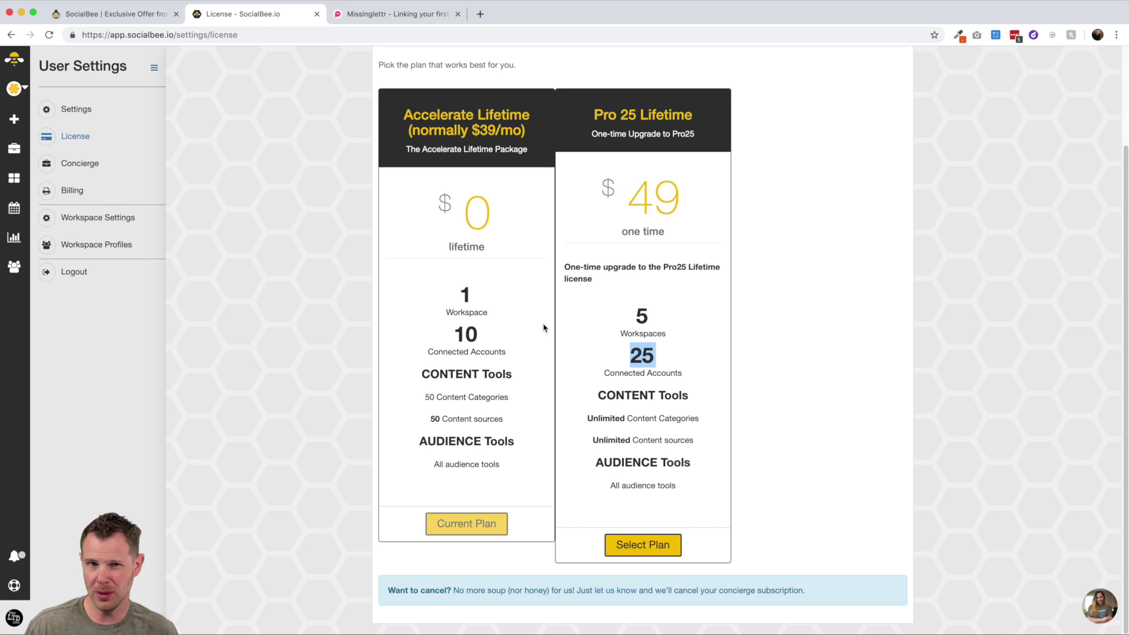
pyautogui.moveTo(614, 324); pyautogui.dragTo(654, 324)
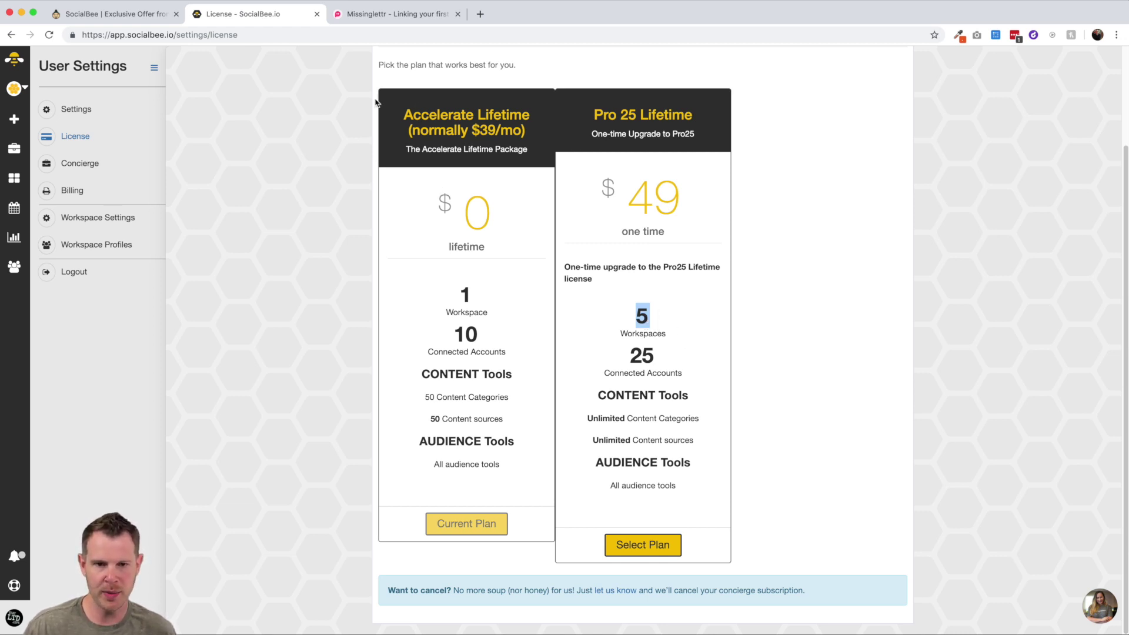
pyautogui.click(115, 14)
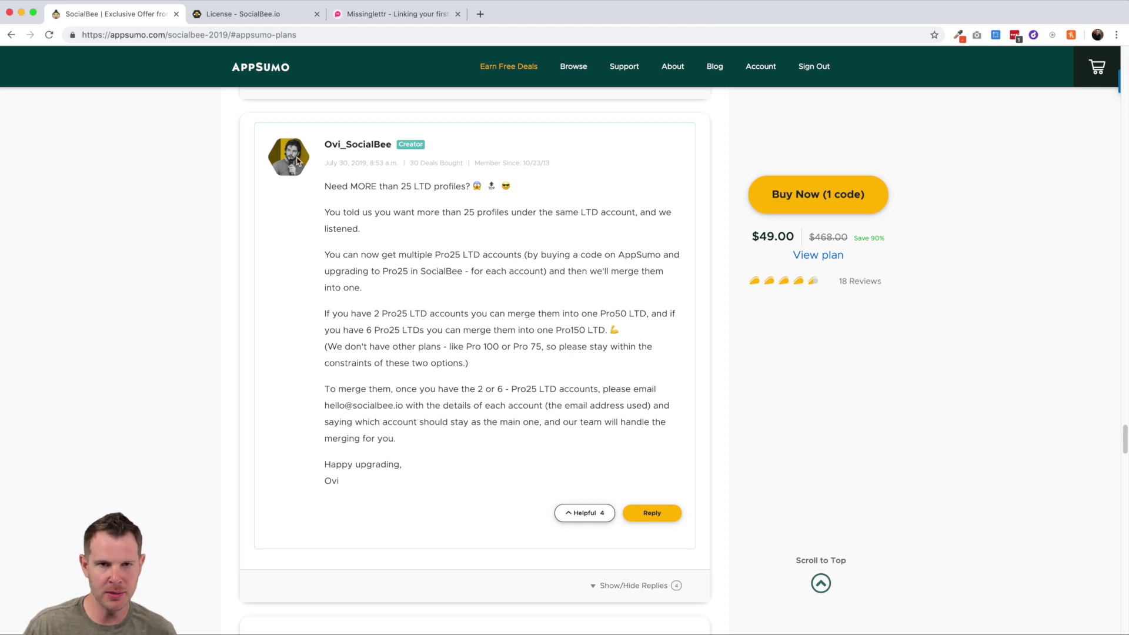
# Open socialbee.io in a new tab and view its agency pricing for PRO, PRO 50 and PRO 150.
pyautogui.click(247, 15)
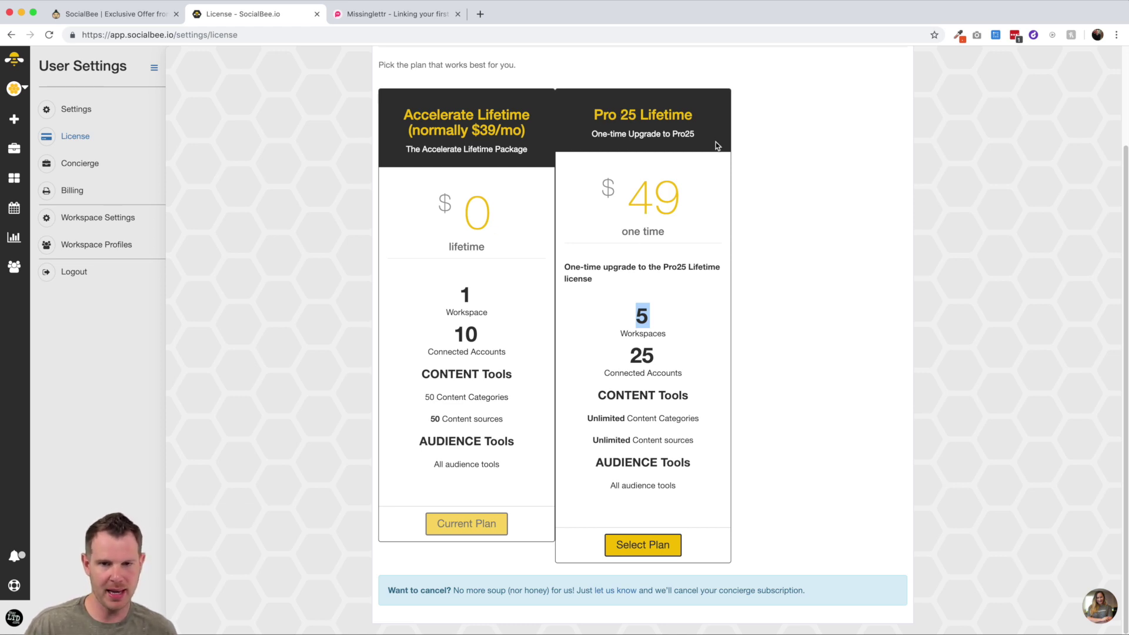
pyautogui.press('super+t')
pyautogui.write('socialbee.io')
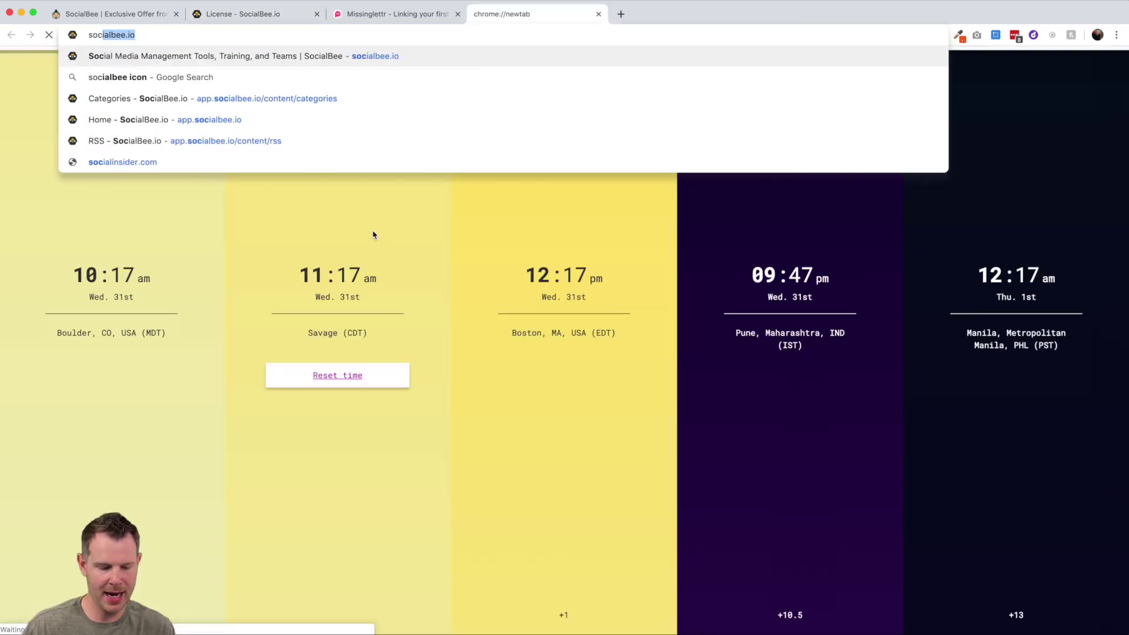
pyautogui.press('Return')
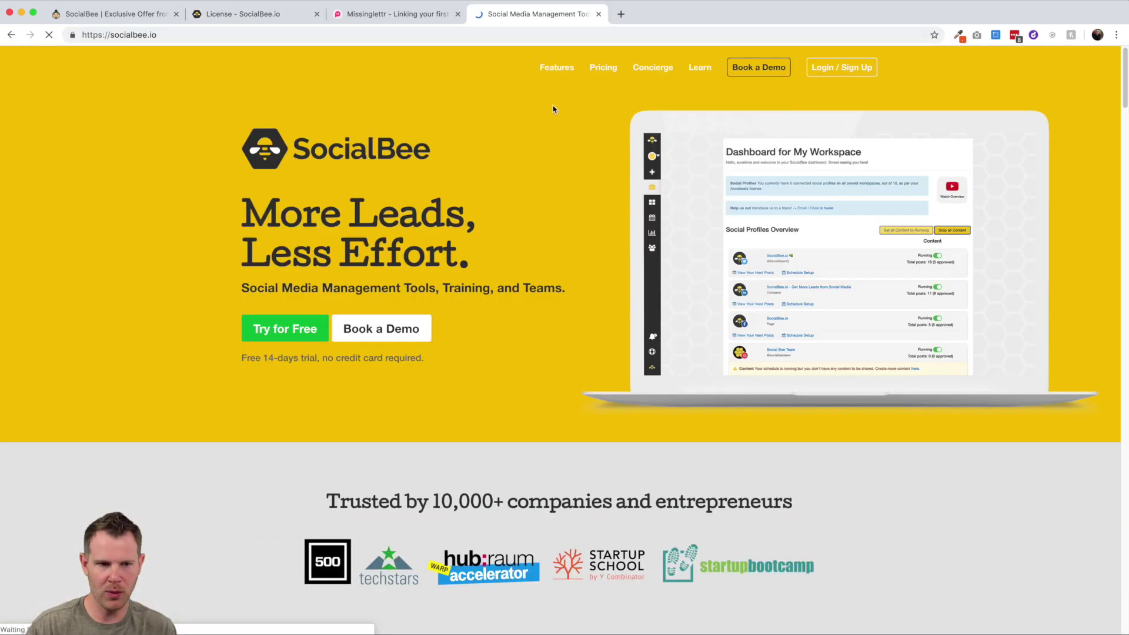
pyautogui.click(606, 68)
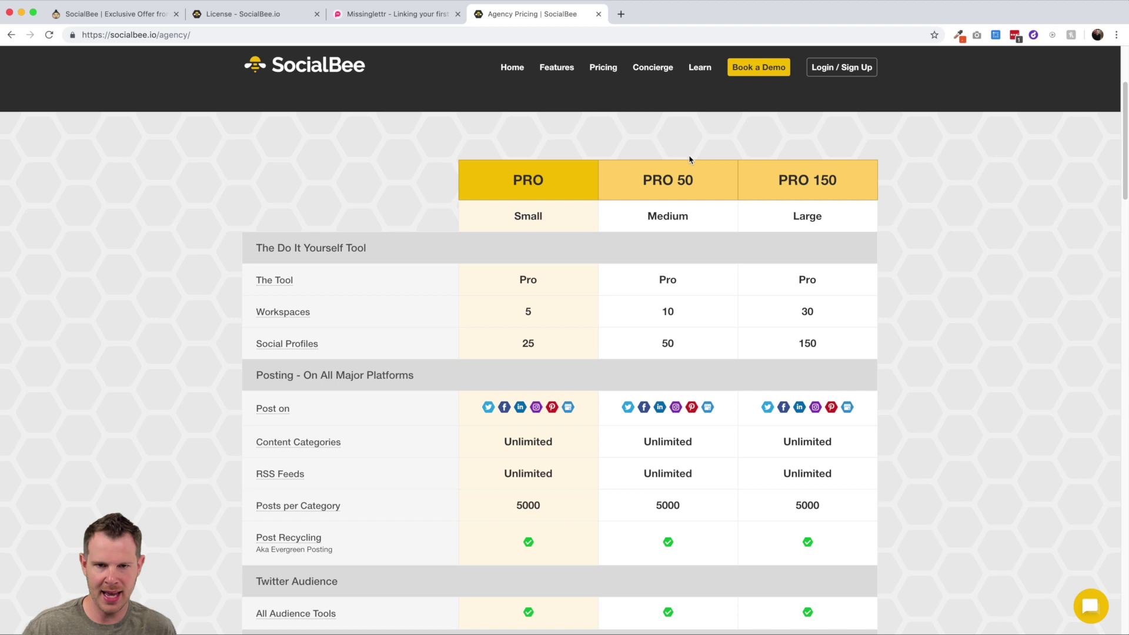
pyautogui.scroll(-4, 665, 375)
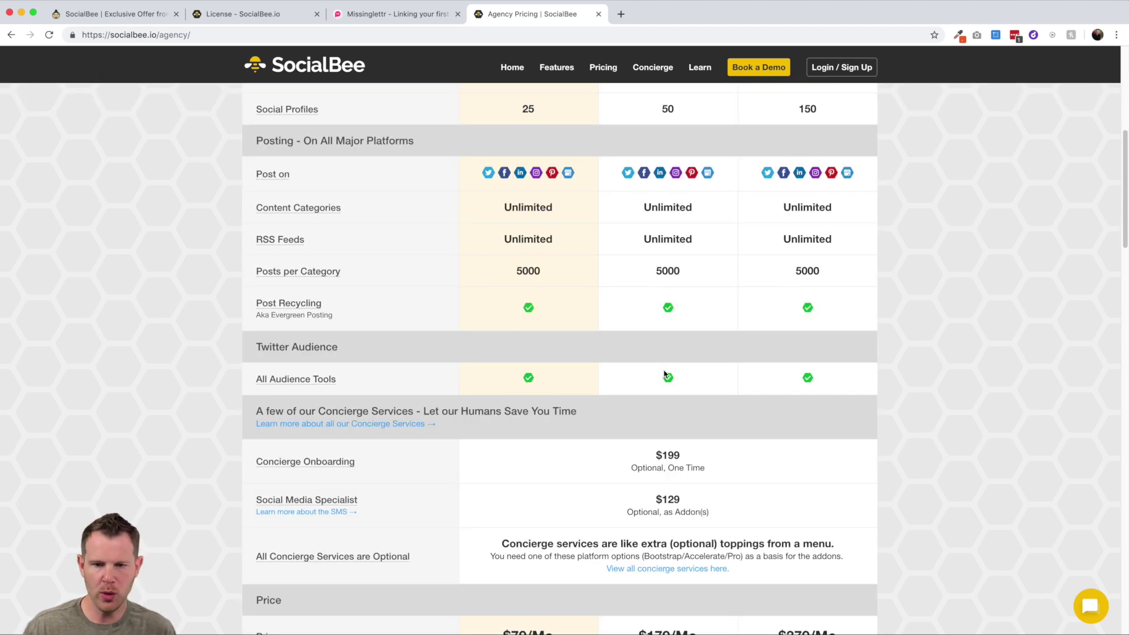
pyautogui.scroll(-1, 665, 375)
pyautogui.scroll(-1, 685, 347)
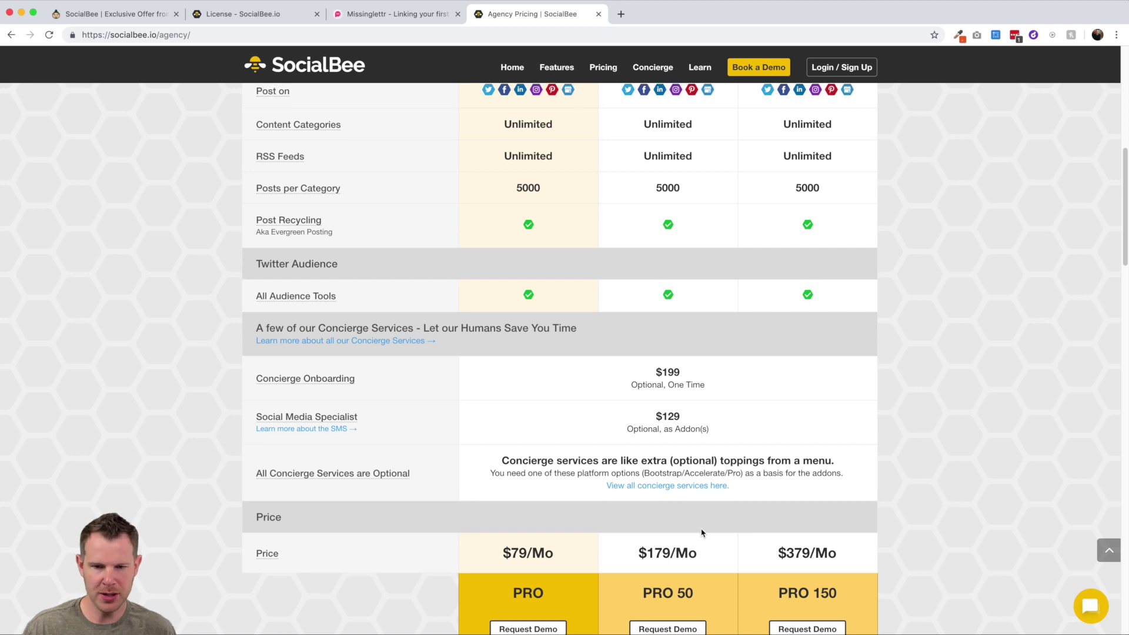
pyautogui.scroll(8, 702, 535)
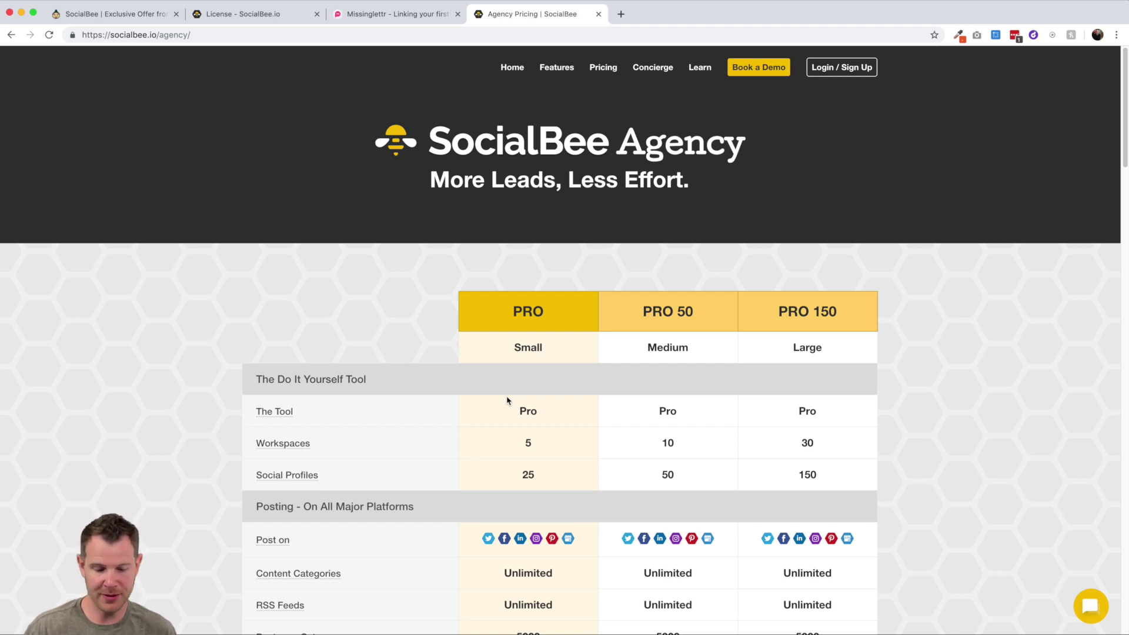
pyautogui.press('super+space')
pyautogui.write('cal')
pyautogui.press('Return')
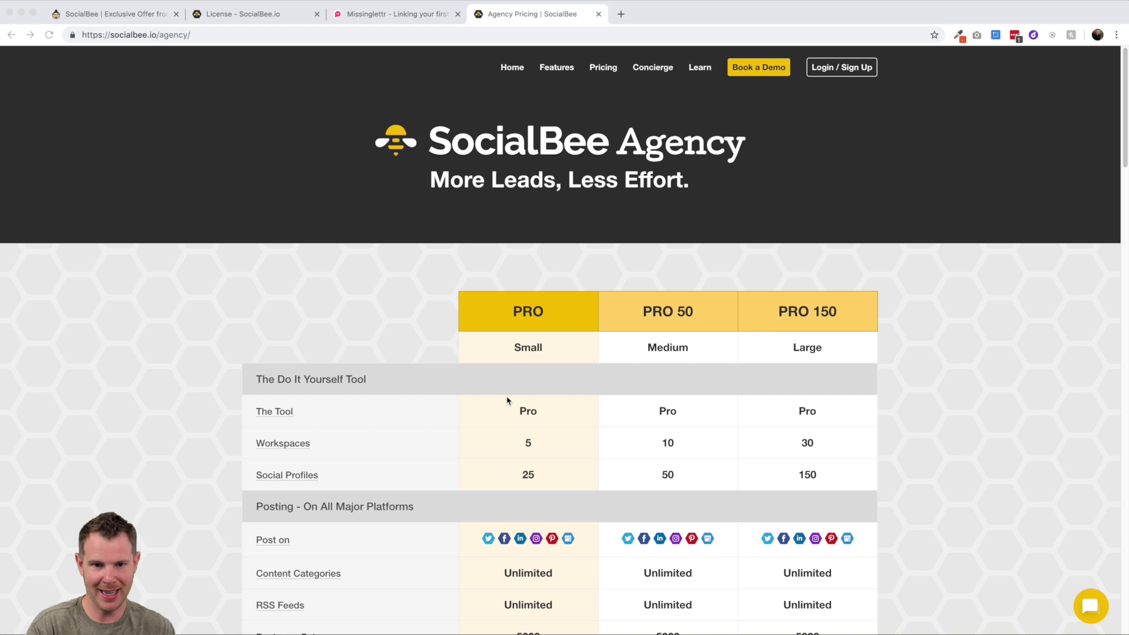
pyautogui.write('12')
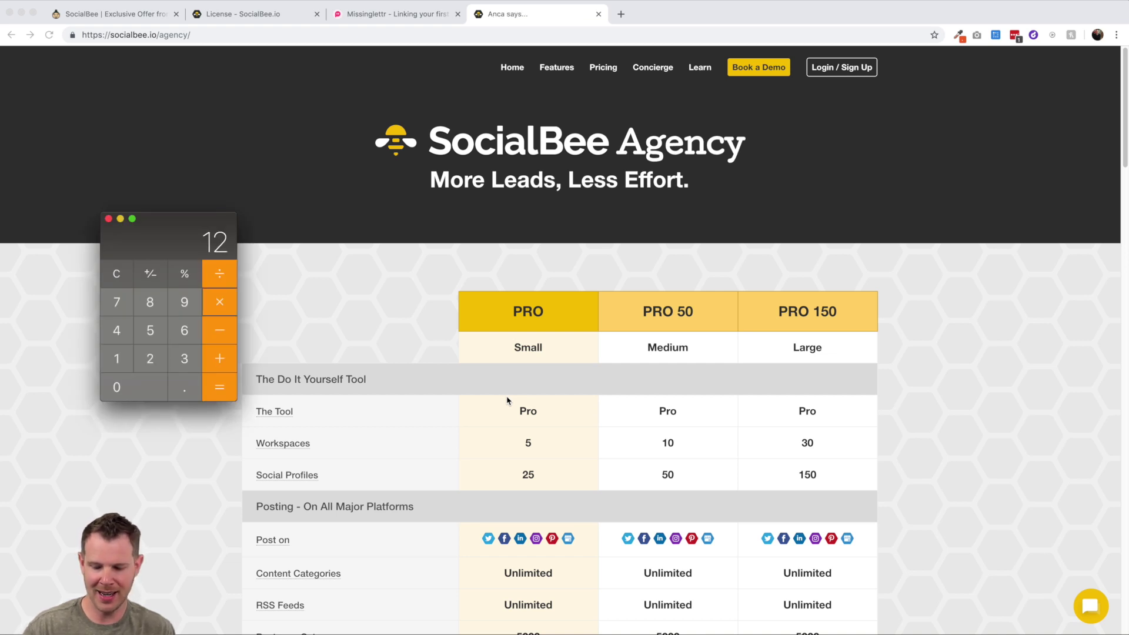
pyautogui.write('*49')
pyautogui.press('Return')
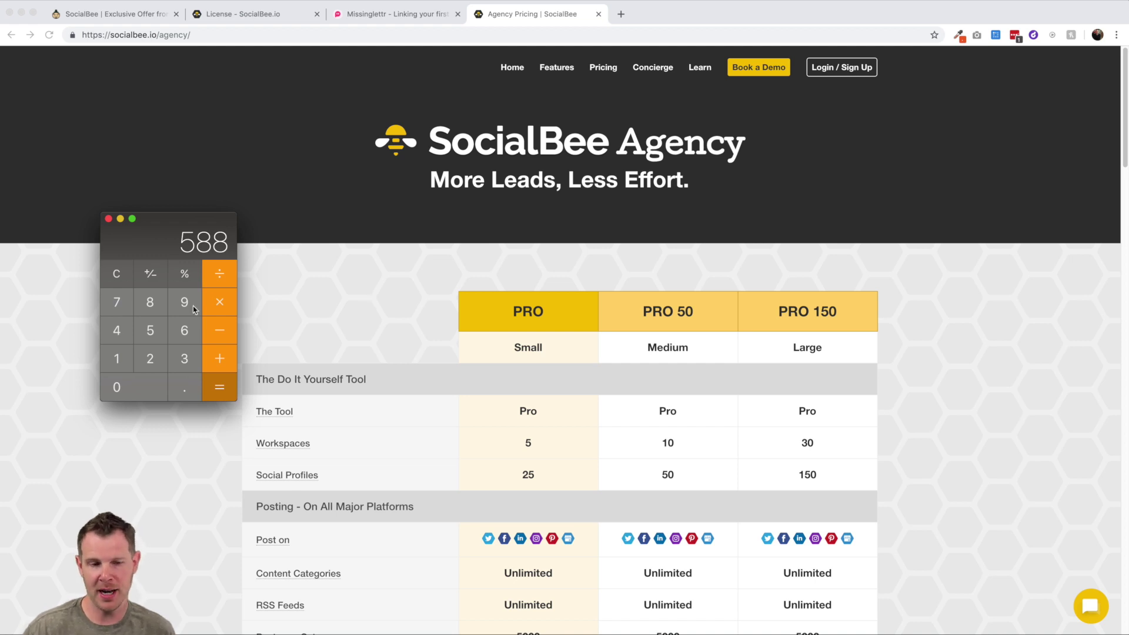
pyautogui.click(120, 277)
pyautogui.click(108, 218)
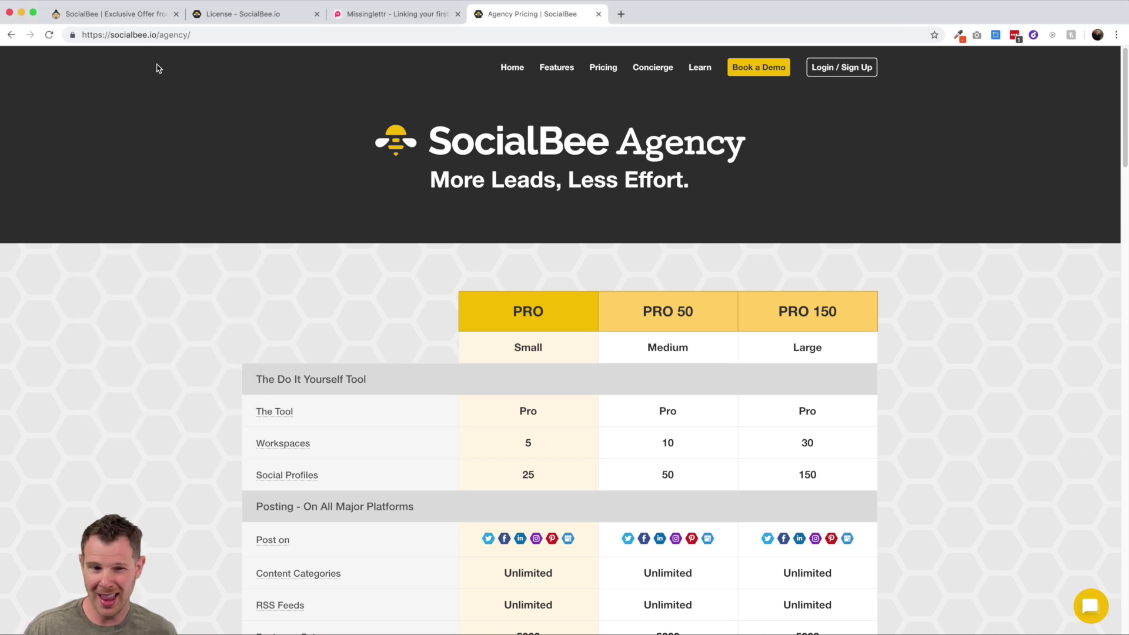
# Go back to the AppSumo SocialBee deal page and look over it.
pyautogui.click(132, 18)
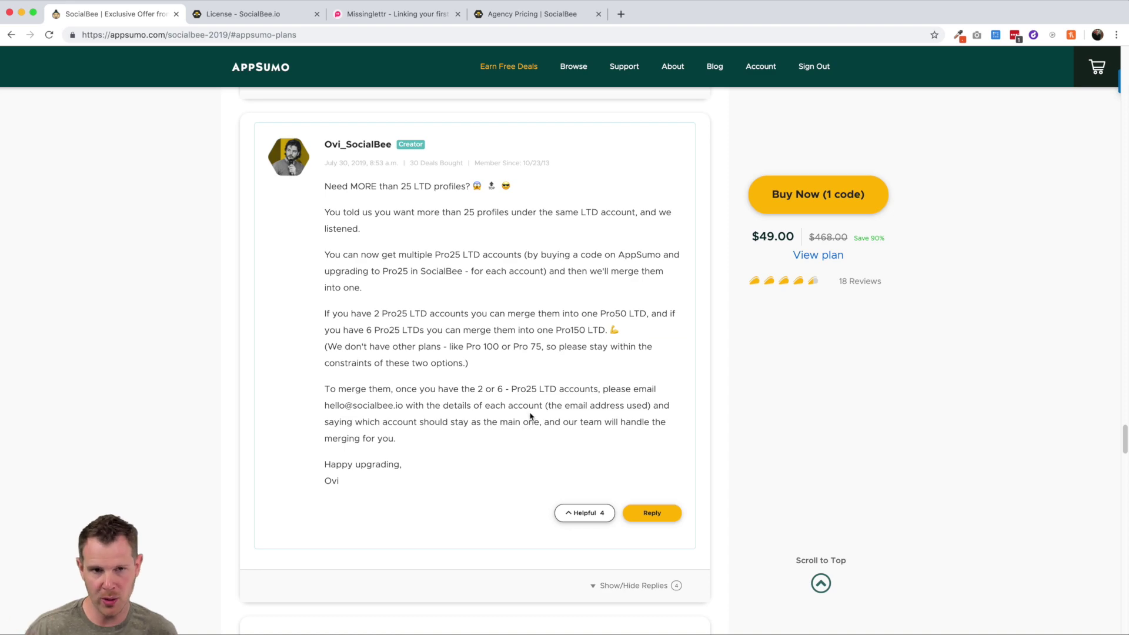
pyautogui.scroll(20, 531, 416)
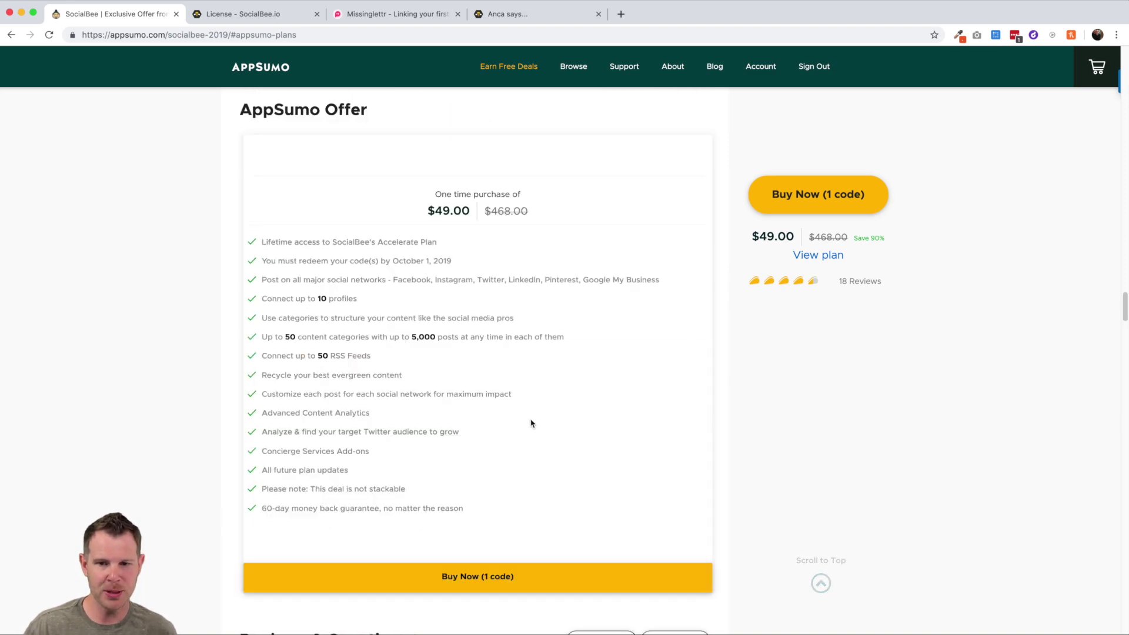
pyautogui.scroll(8, 531, 427)
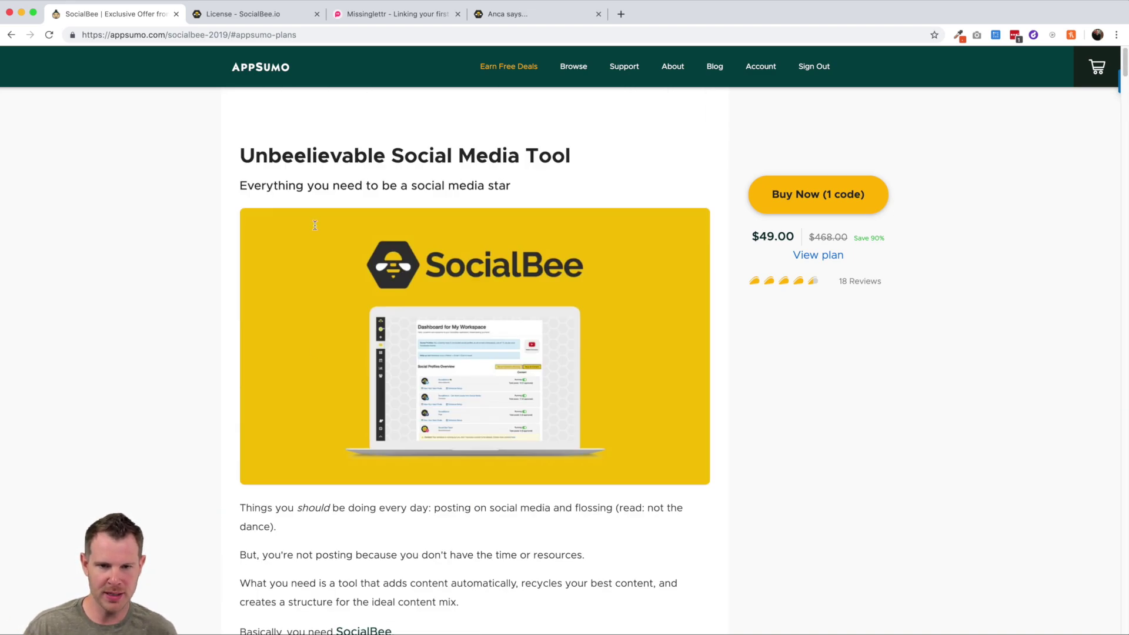
pyautogui.scroll(-20, 500, 387)
pyautogui.scroll(-20, 501, 387)
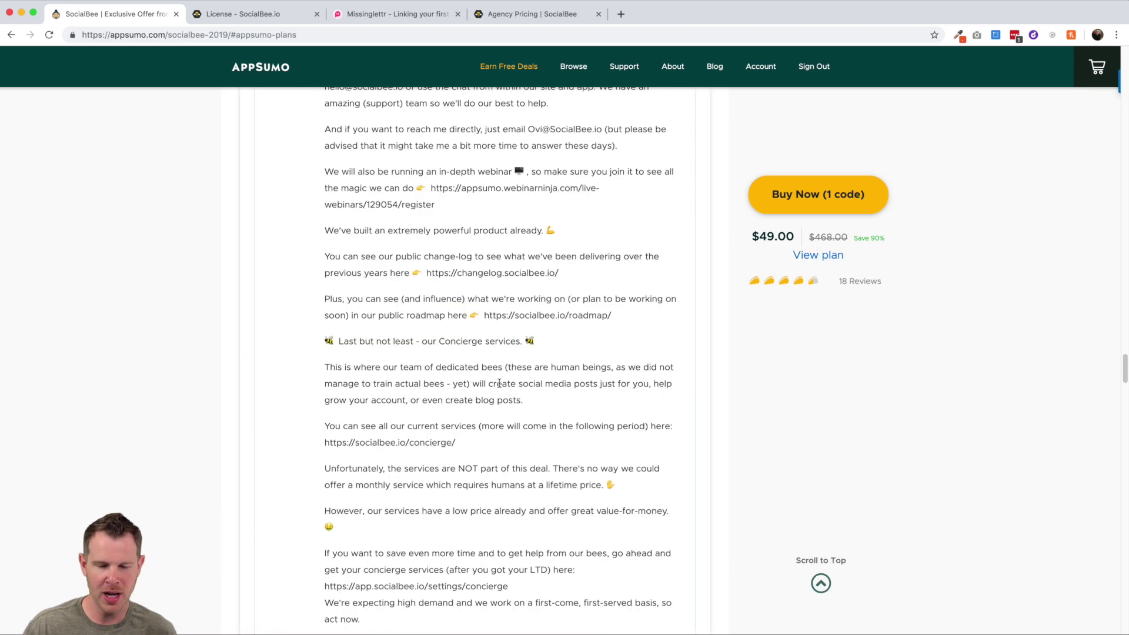
pyautogui.scroll(8, 501, 387)
pyautogui.scroll(4, 500, 388)
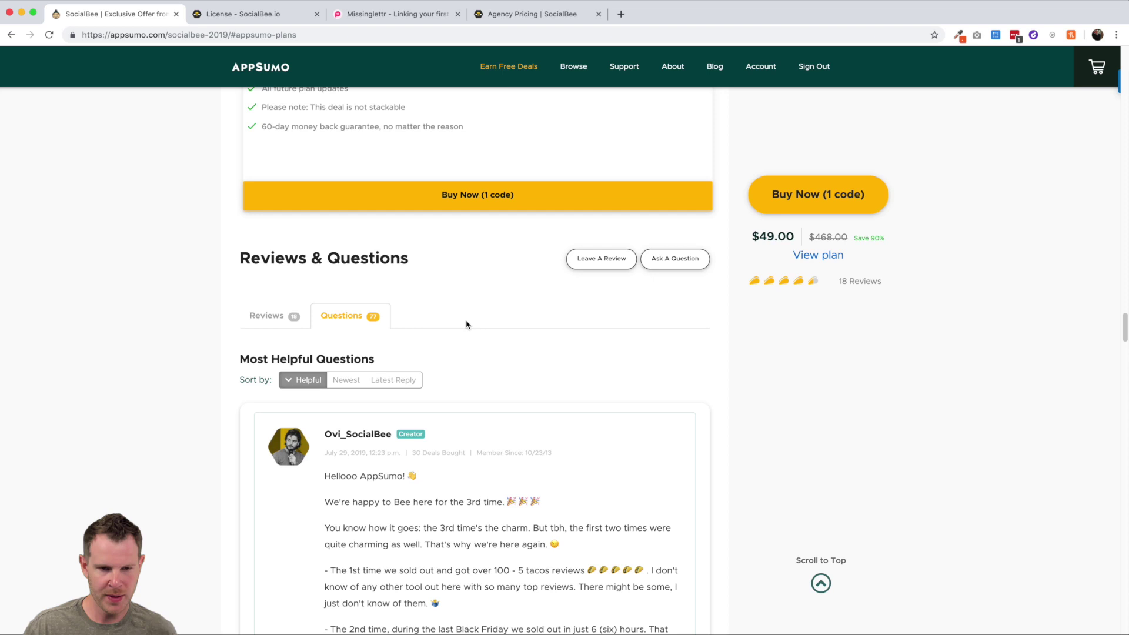
# Search the deal page for 'merge' and highlight the creator's note on merging Pro25 LTD accounts.
pyautogui.press('super+f')
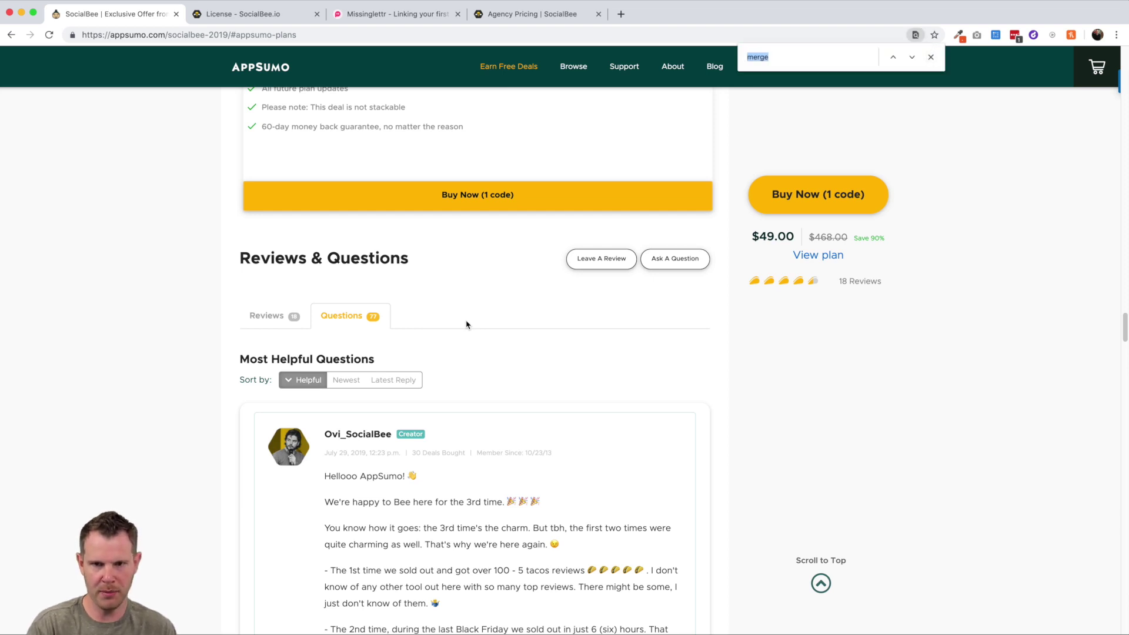
pyautogui.press('Return')
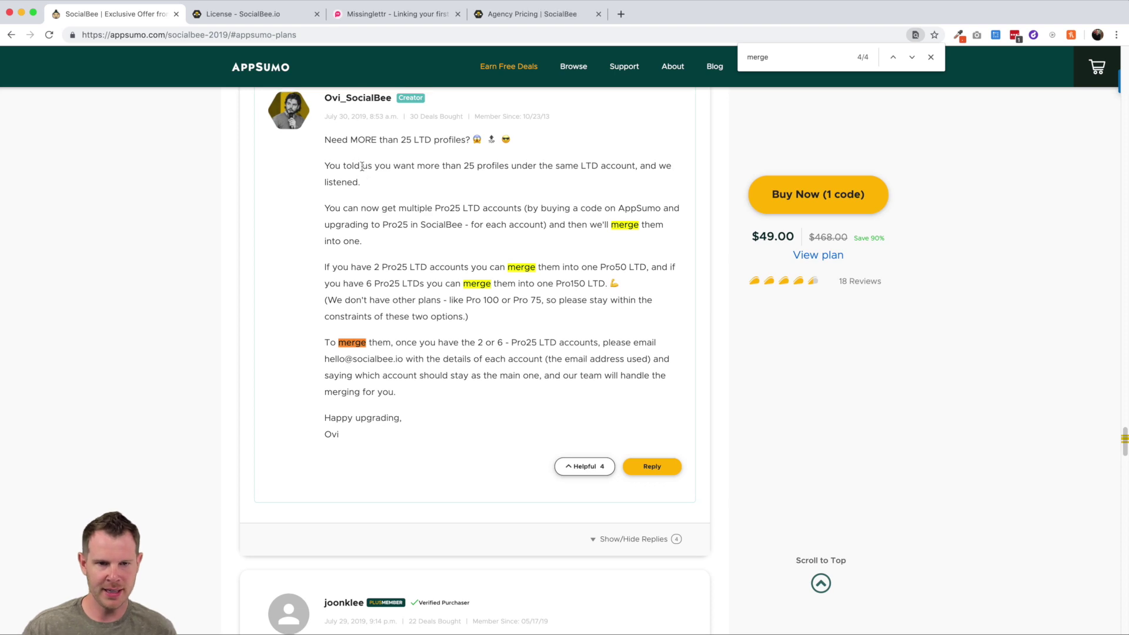
pyautogui.scroll(1, 358, 134)
pyautogui.scroll(-1, 483, 313)
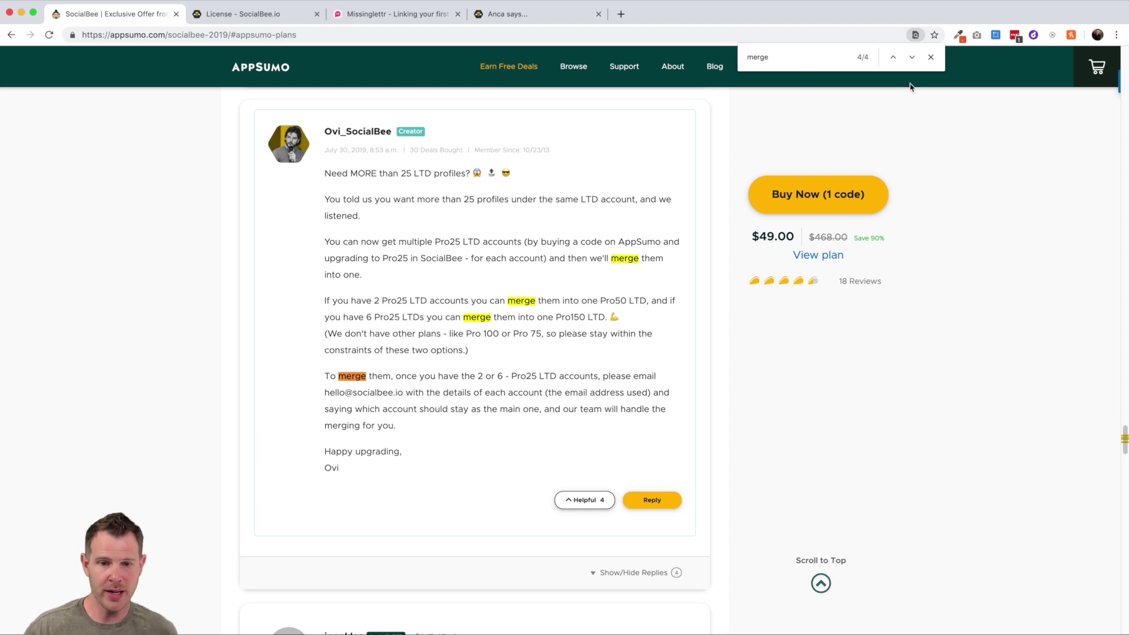
pyautogui.click(931, 57)
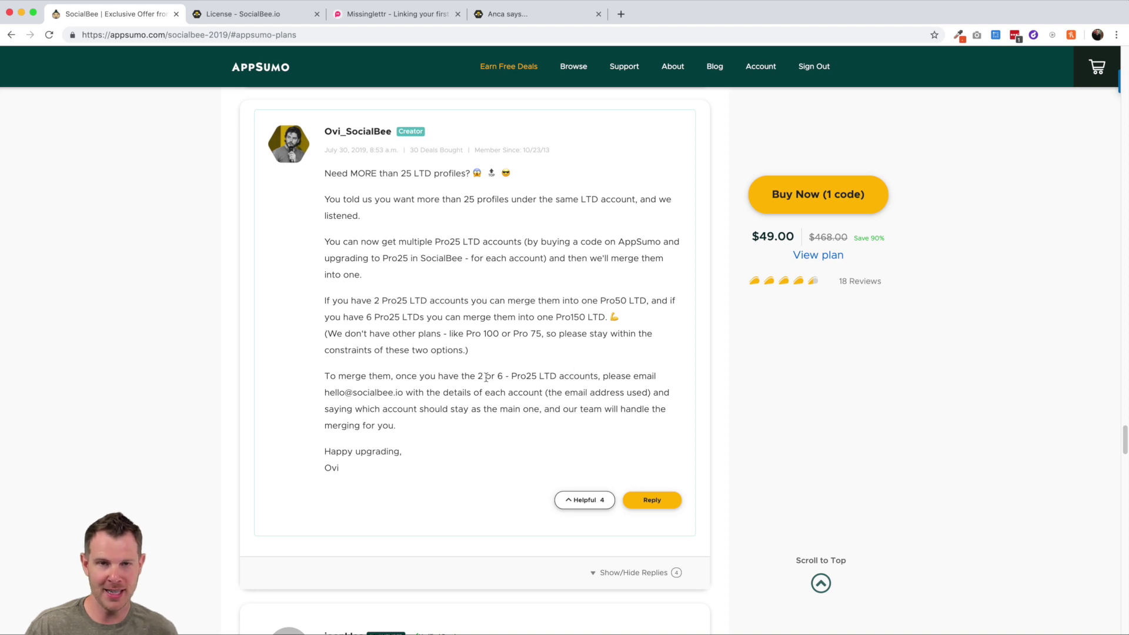
pyautogui.moveTo(486, 377); pyautogui.dragTo(325, 377)
pyautogui.click(479, 376)
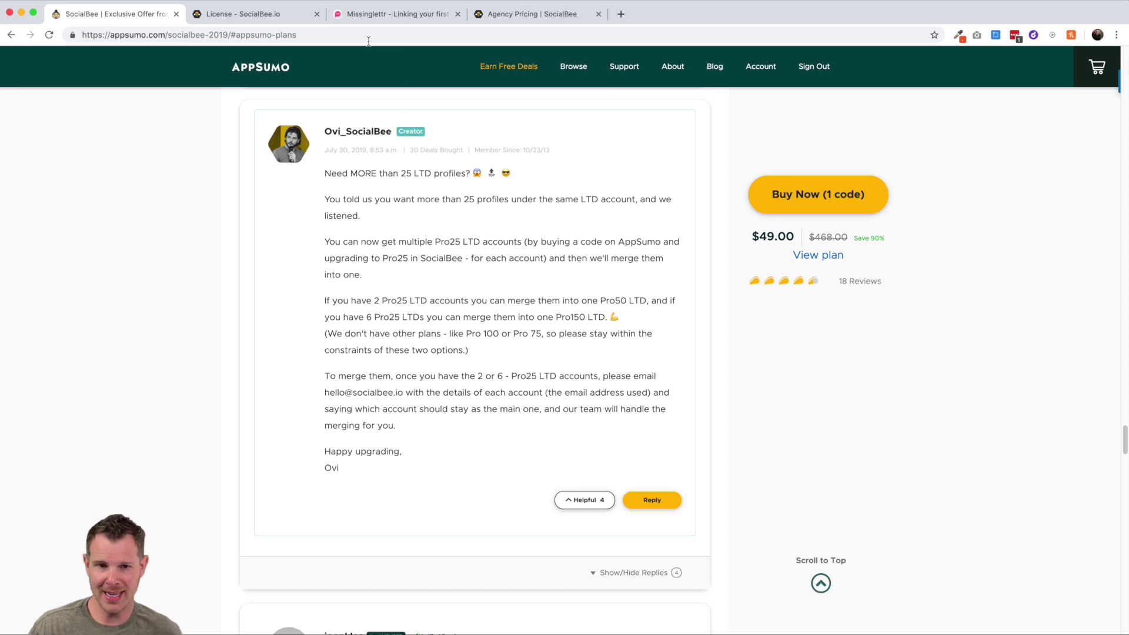
pyautogui.click(379, 14)
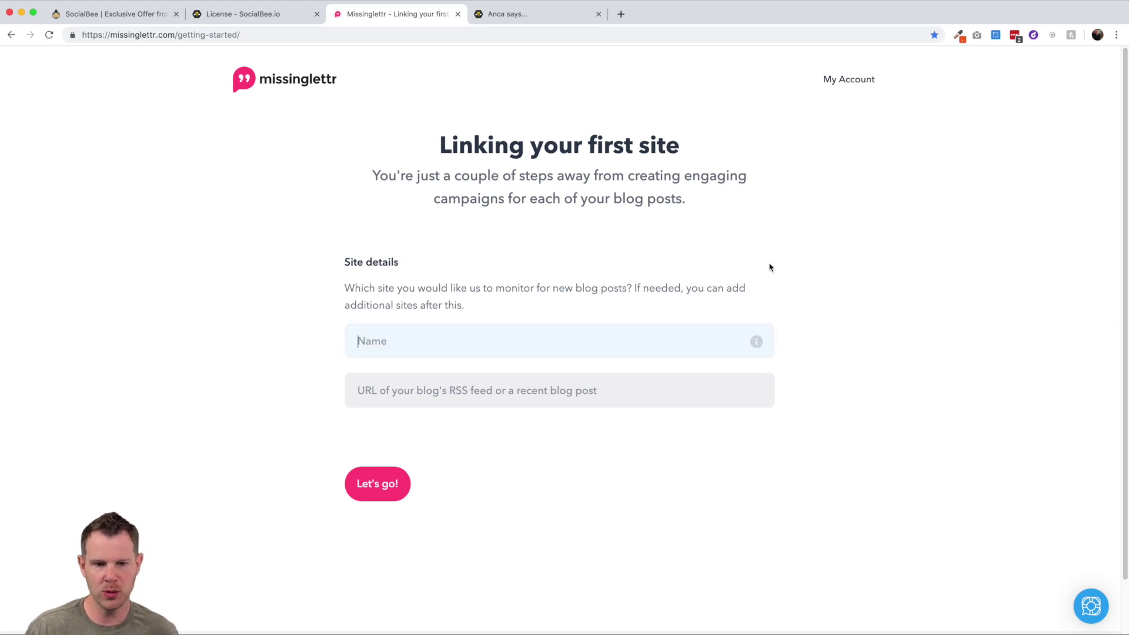
pyautogui.write('That ')
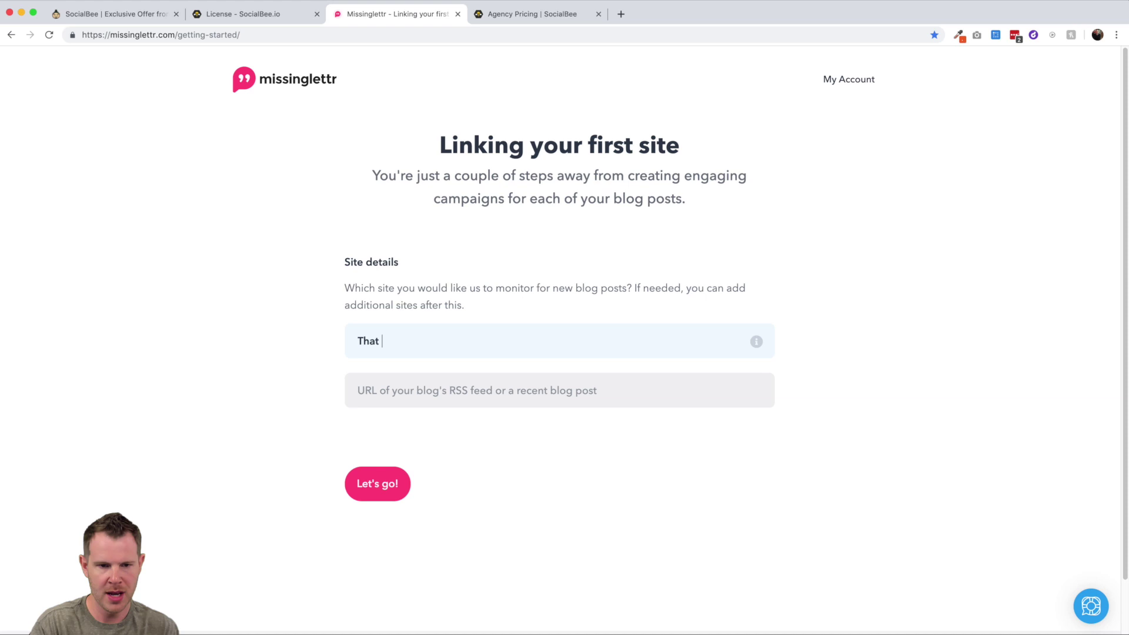
pyautogui.write('LTD Life')
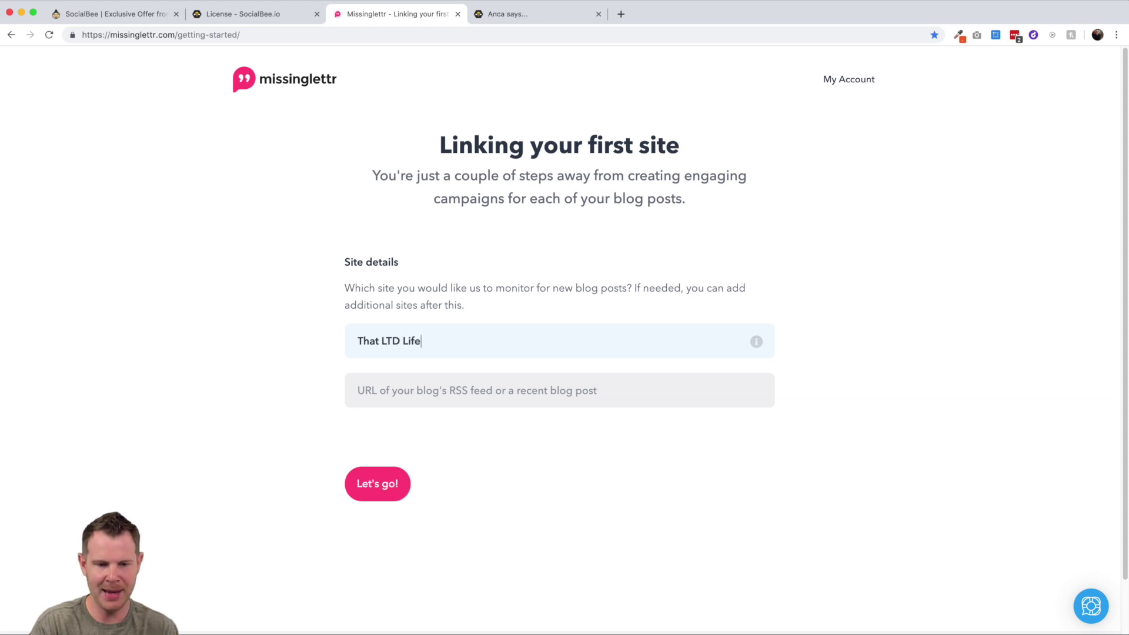
pyautogui.click(618, 389)
pyautogui.write('https://thatltd.life/review/feed')
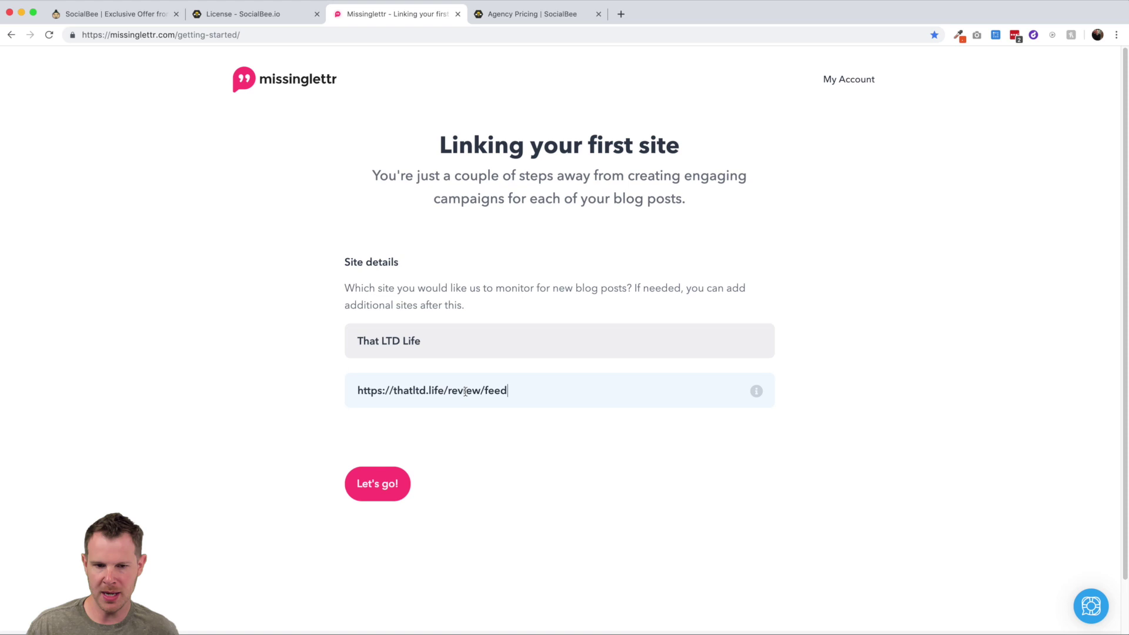
pyautogui.tripleClick(374, 383)
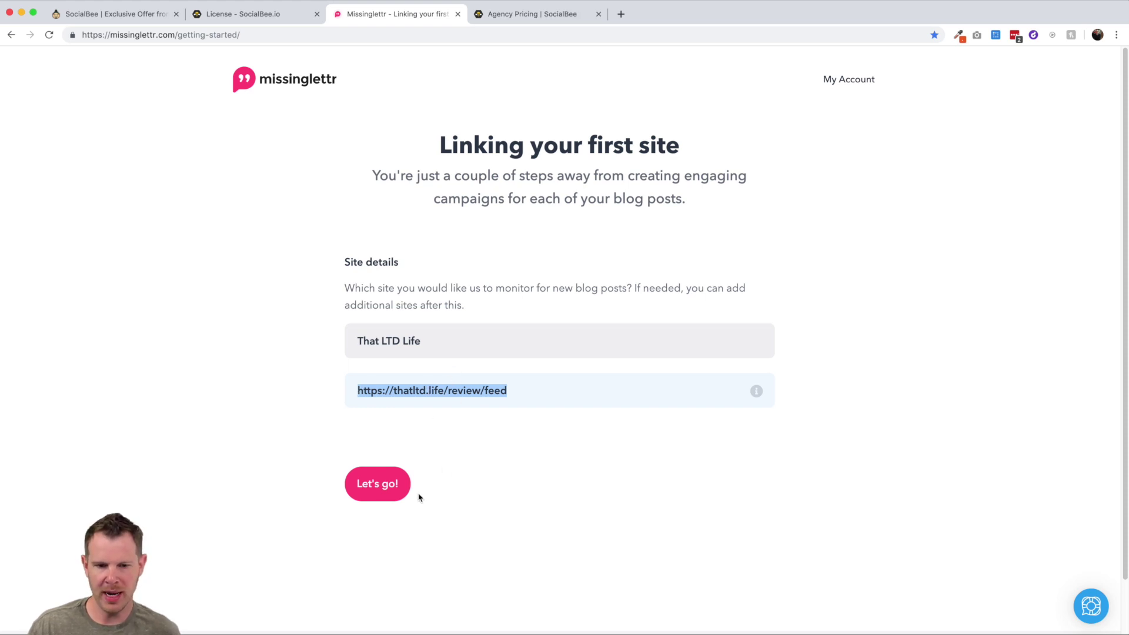
pyautogui.click(527, 463)
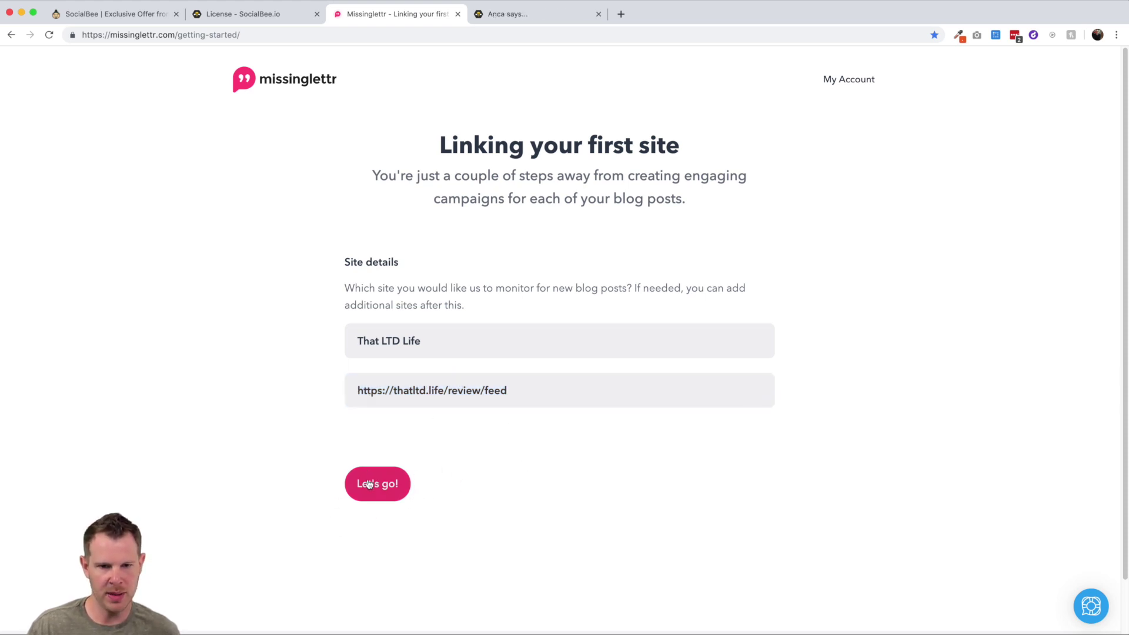
pyautogui.click(405, 477)
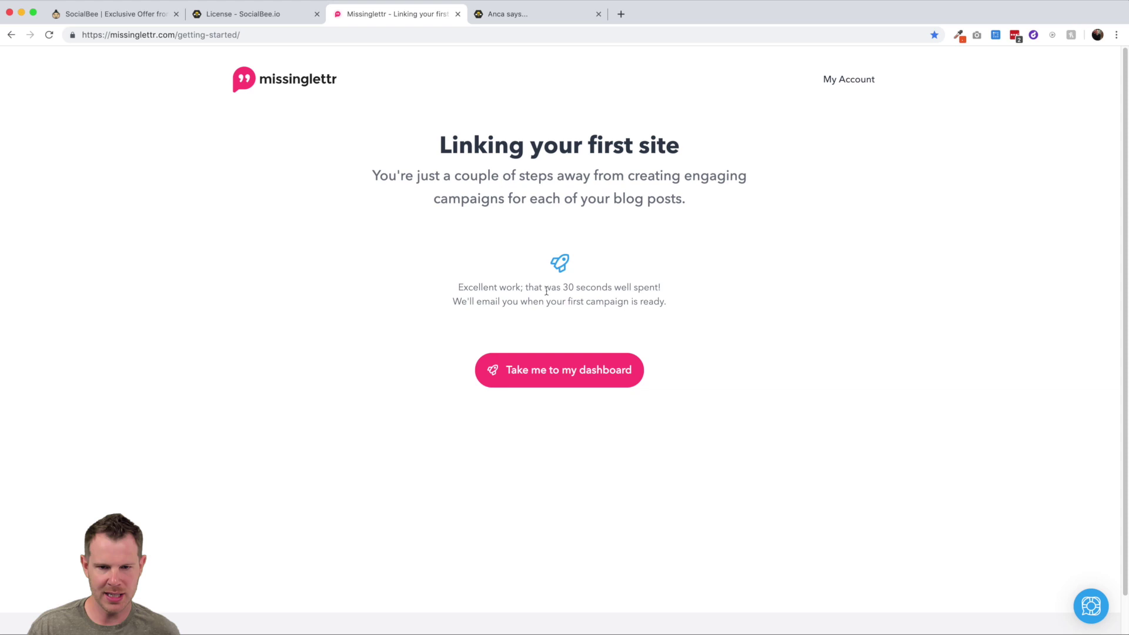
# Go from the dashboard to That LTD Life's July 2019 scheduled content calendar and view its notifications.
pyautogui.click(586, 368)
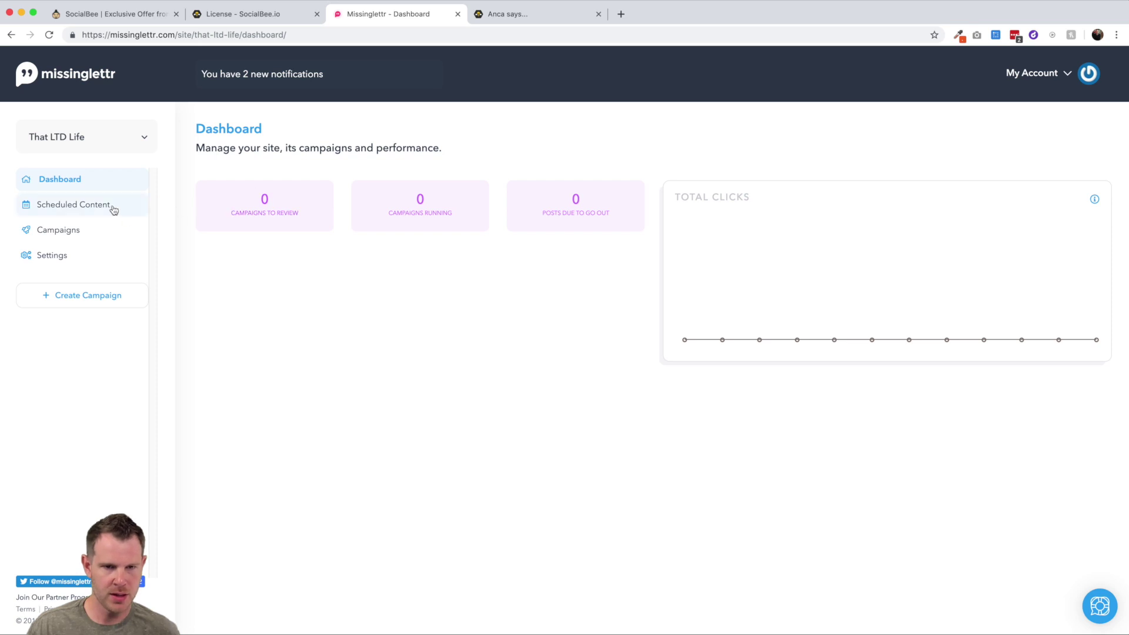
pyautogui.click(67, 227)
pyautogui.click(73, 209)
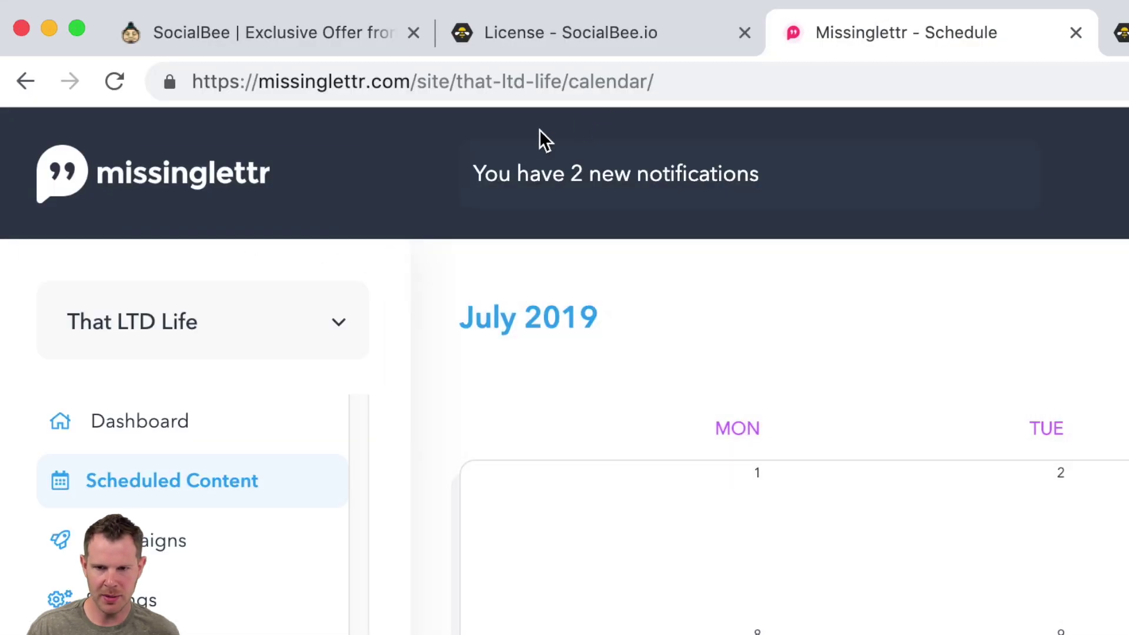
pyautogui.moveTo(235, 76)
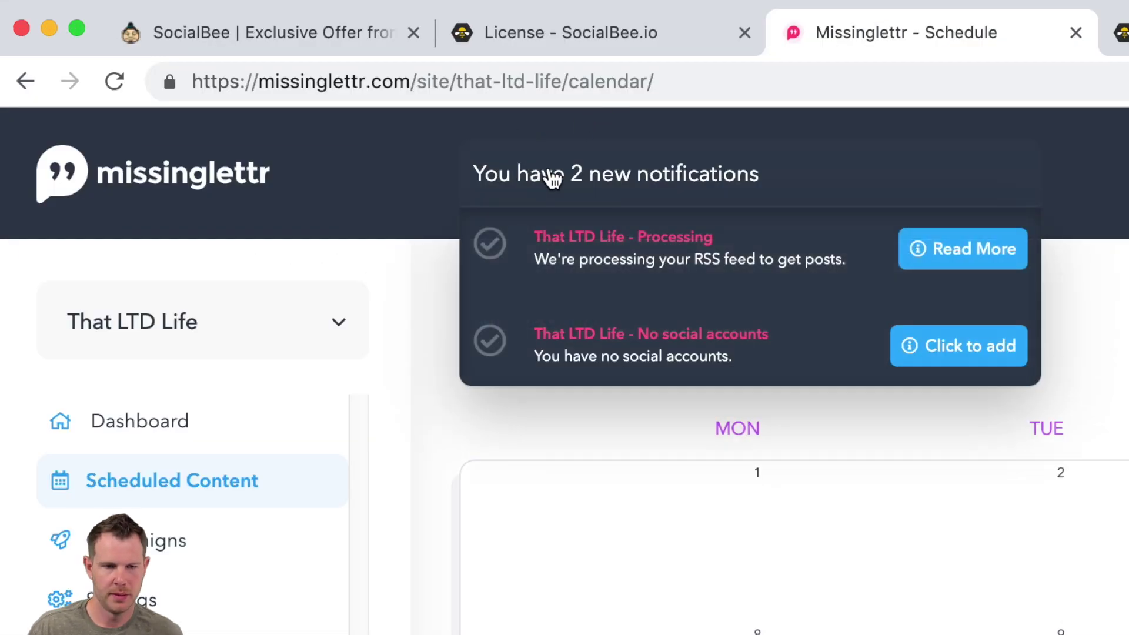
pyautogui.moveTo(542, 164)
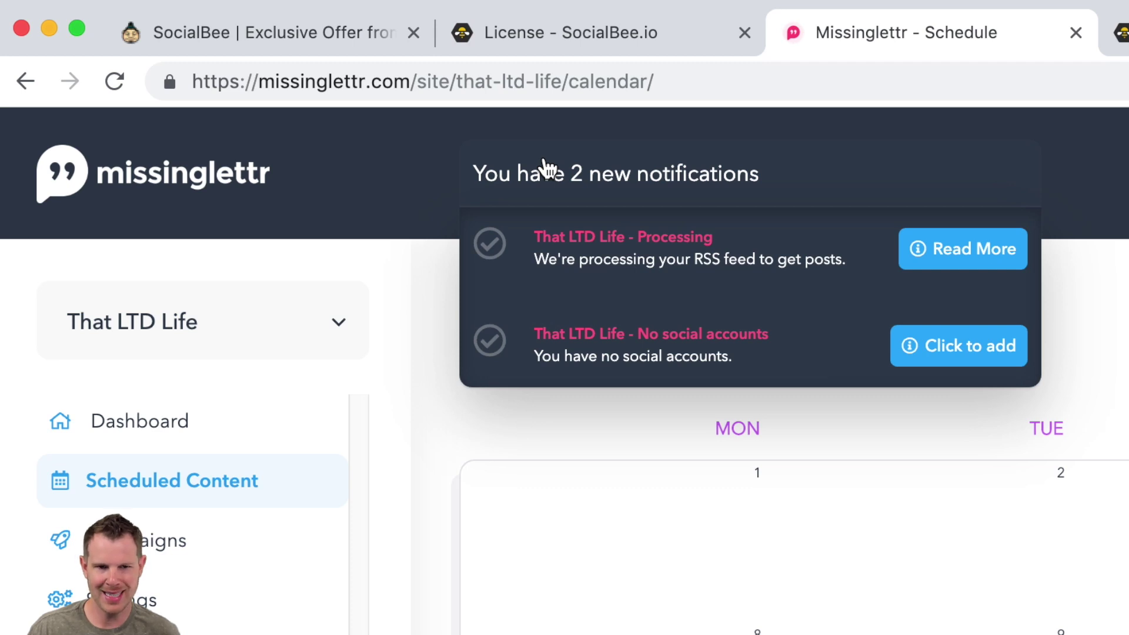
# Open the Read More help on RSS feed processing and browse the Getting started articles.
pyautogui.click(927, 252)
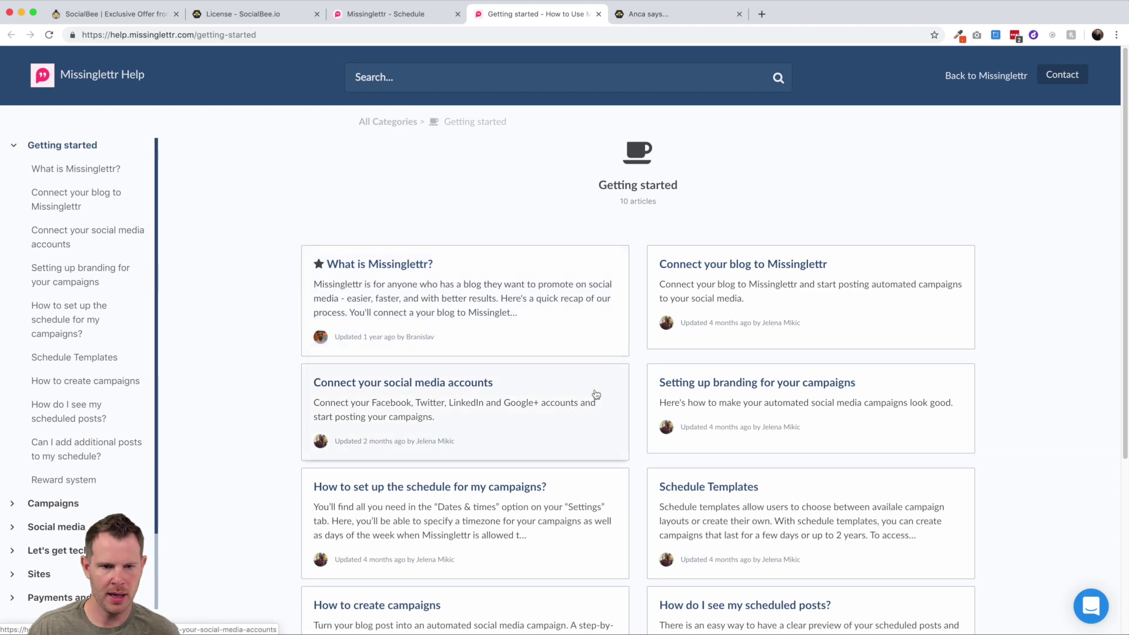
pyautogui.scroll(-2, 595, 396)
pyautogui.scroll(-3, 595, 394)
pyautogui.scroll(5, 595, 393)
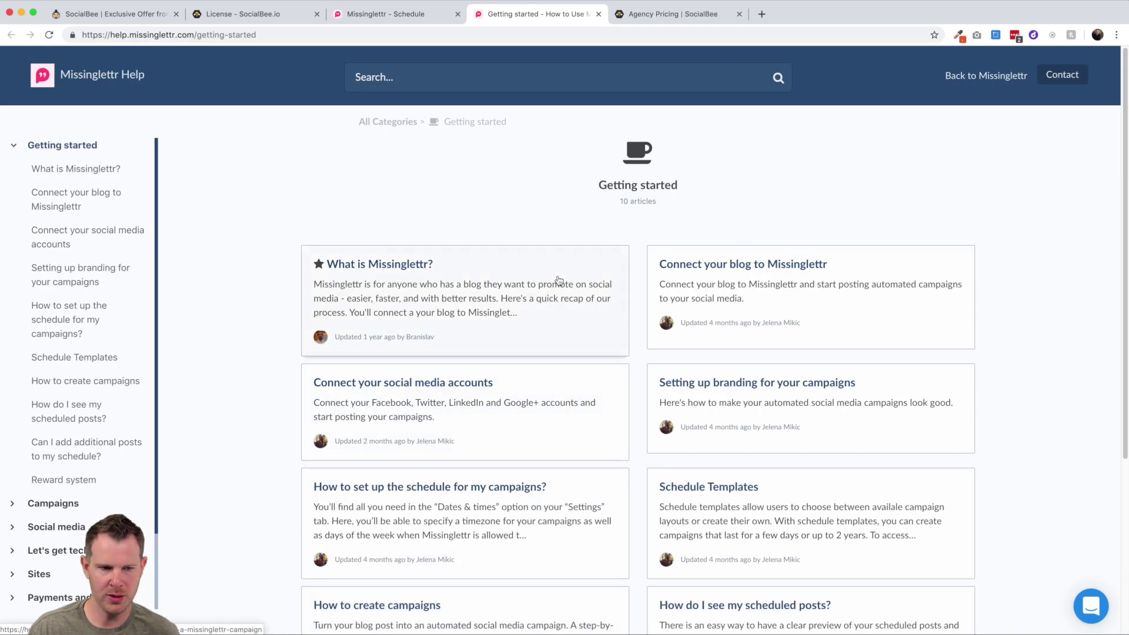
# Close the SocialBee Agency Pricing tab and return to the Missinglettr schedule calendar.
pyautogui.click(676, 24)
pyautogui.click(739, 13)
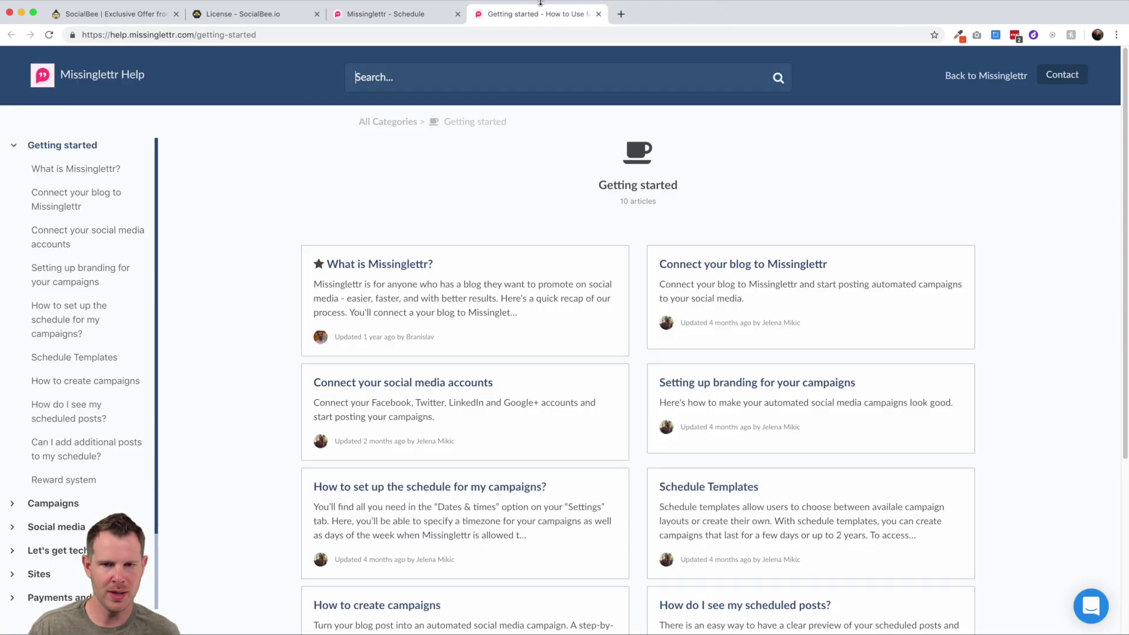
pyautogui.click(400, 16)
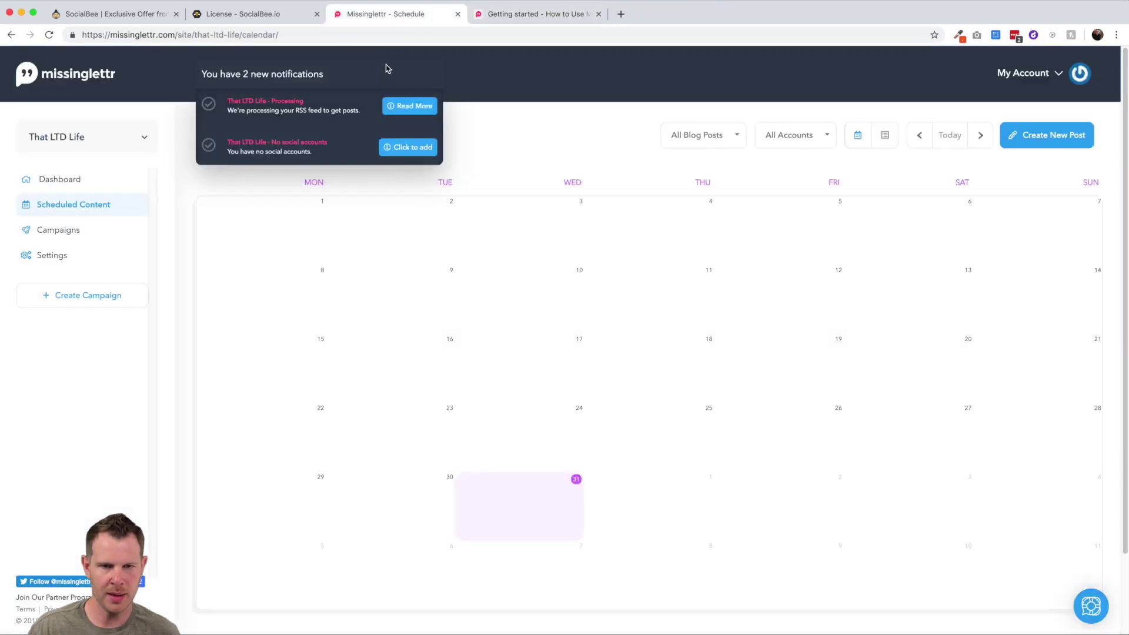
# Add the That LTD Life Twitter account as a social profile and authorize it.
pyautogui.click(401, 147)
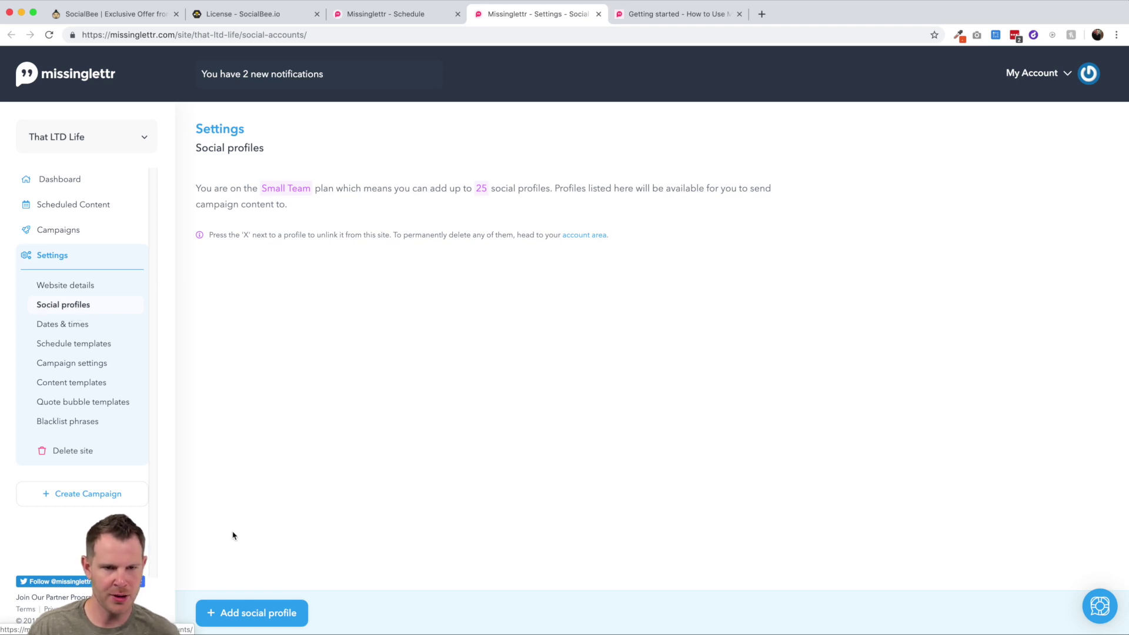
pyautogui.click(249, 613)
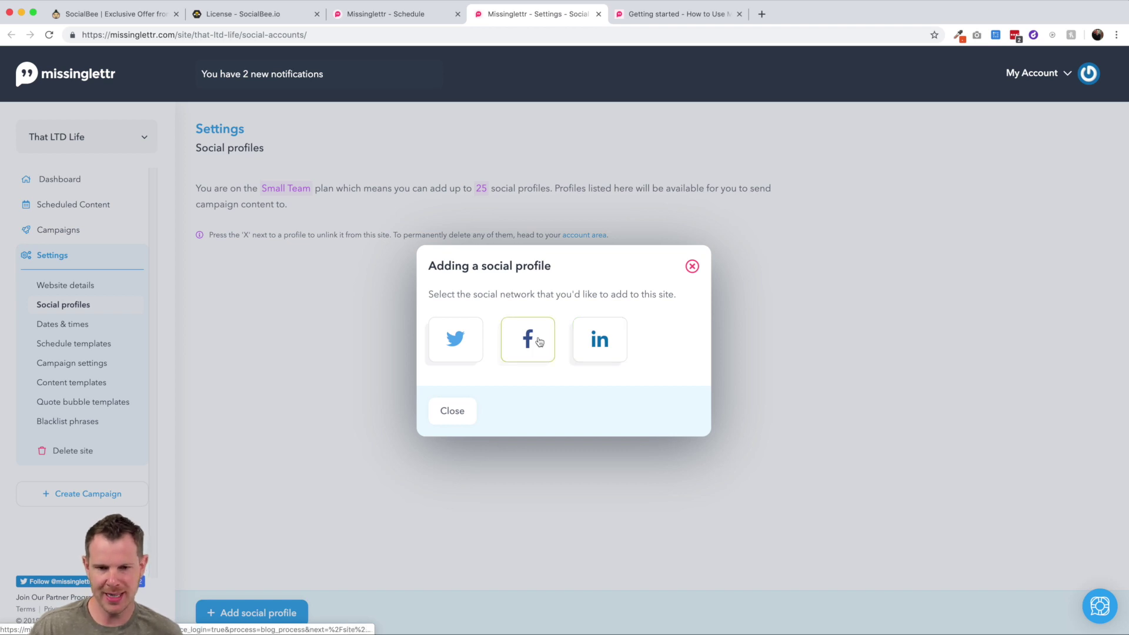
pyautogui.click(456, 340)
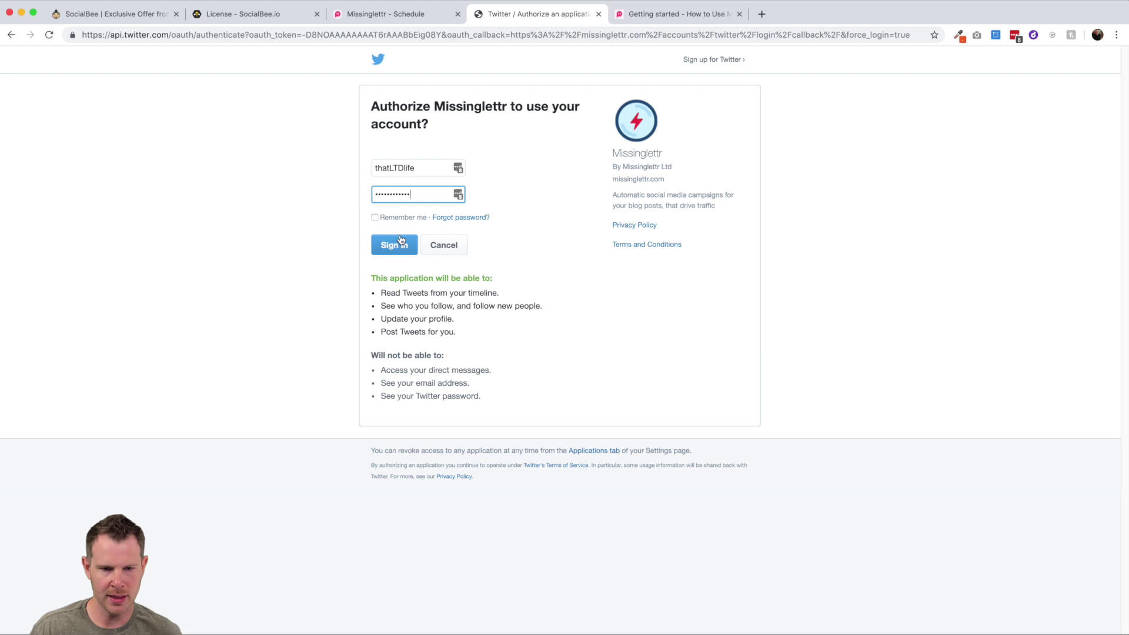
pyautogui.click(397, 244)
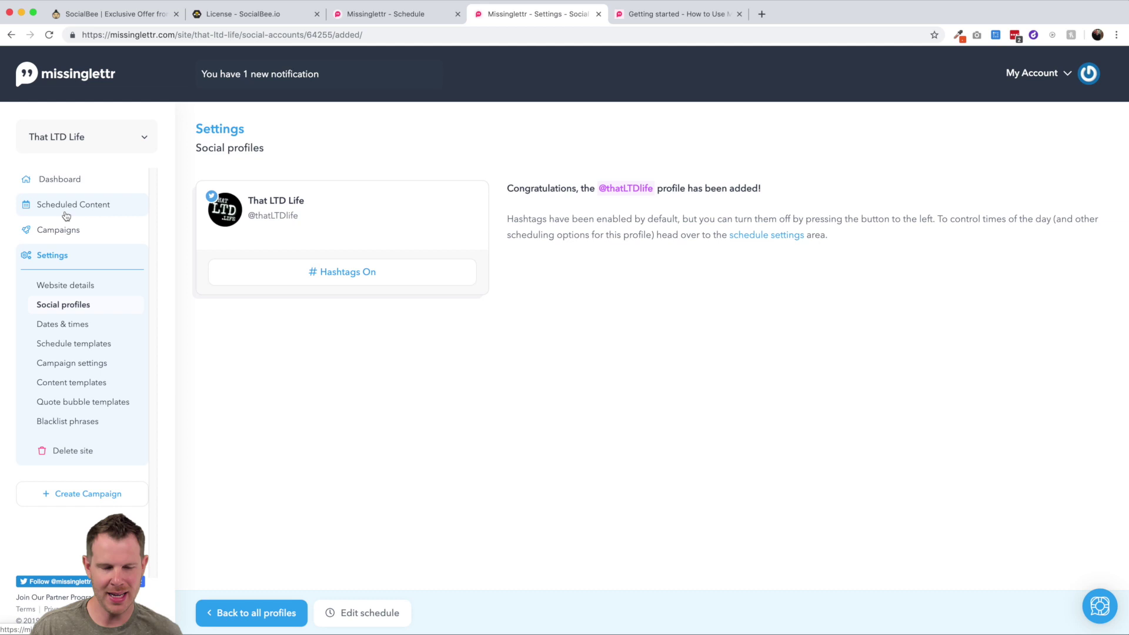
# Create a 2 week blast auto campaign from the Quriobot review URL, adding 'Review' to its title.
pyautogui.click(61, 187)
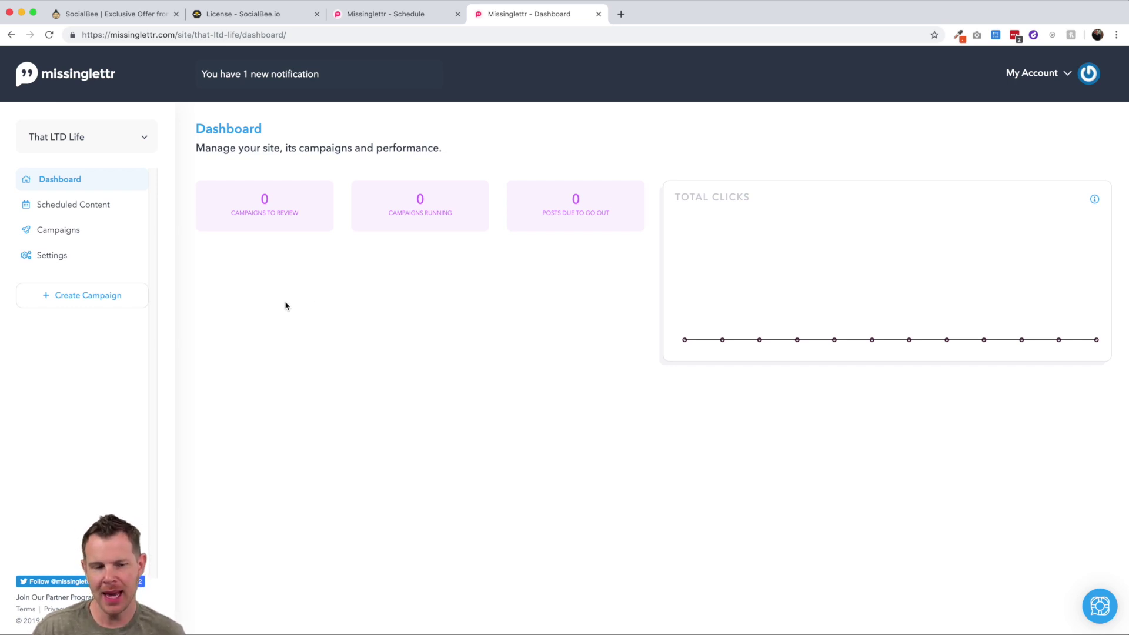
pyautogui.click(85, 302)
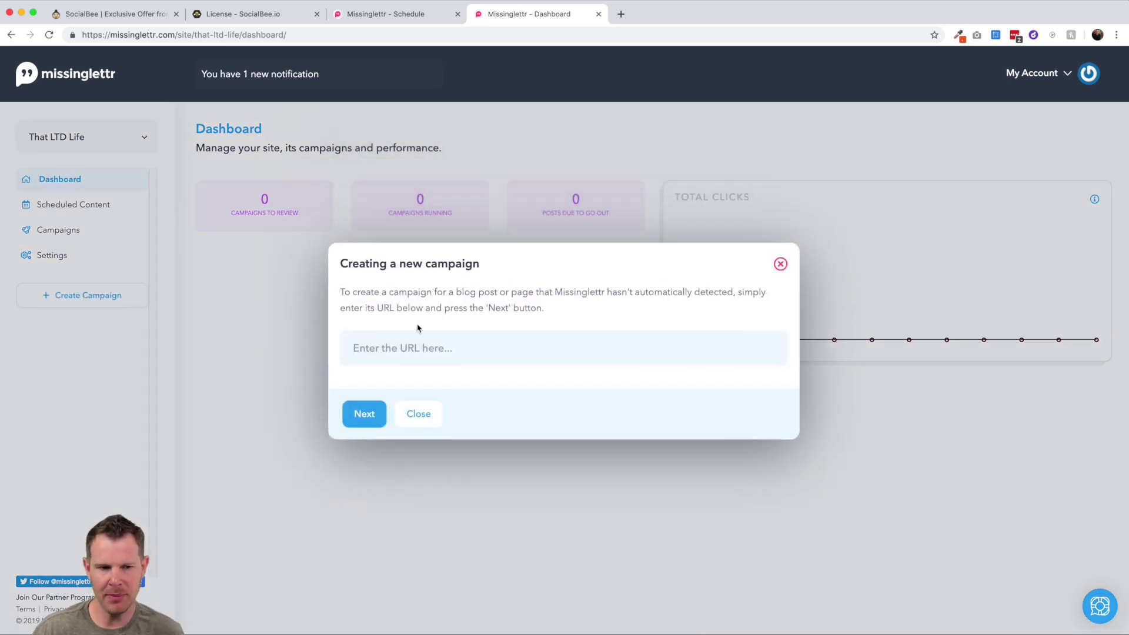
pyautogui.write('https://thatltd.life/review/quriobot/')
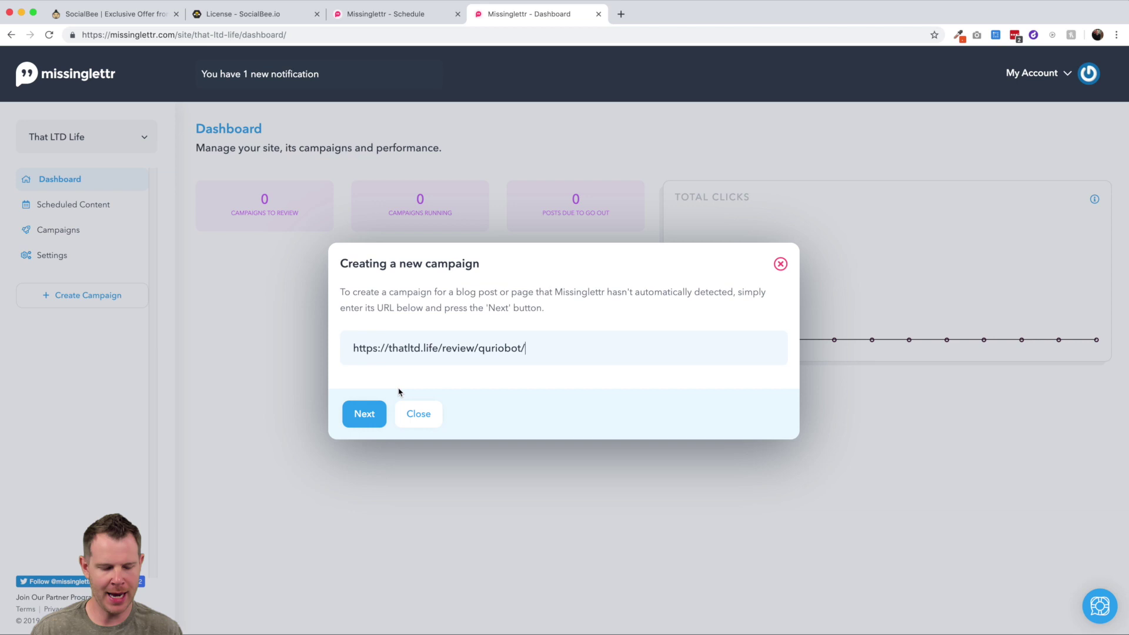
pyautogui.click(374, 416)
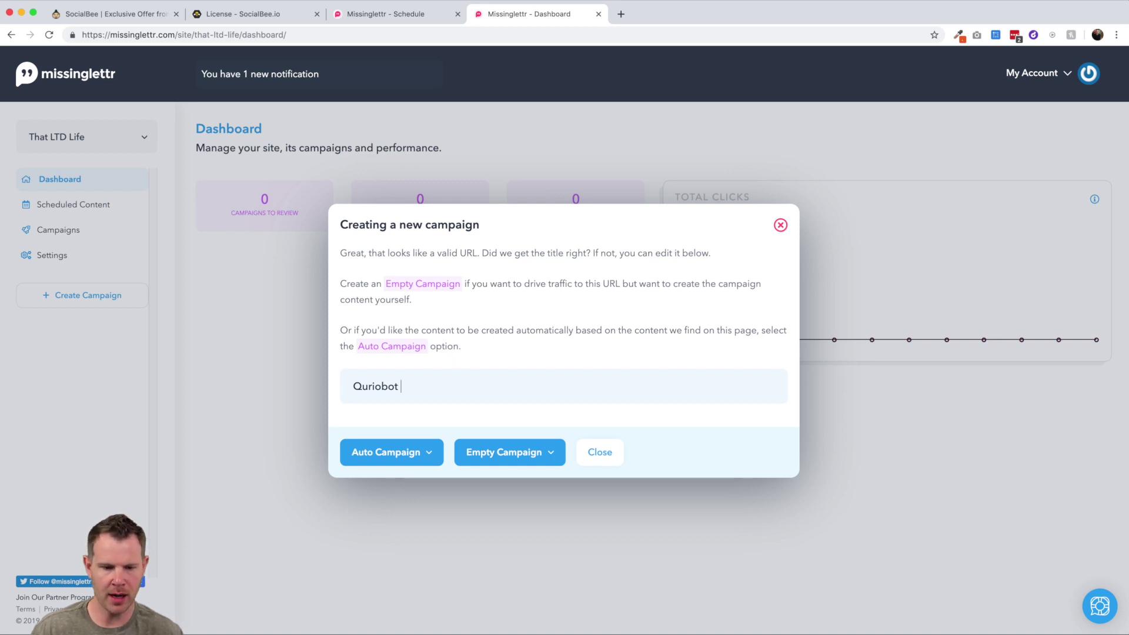
pyautogui.write('Review')
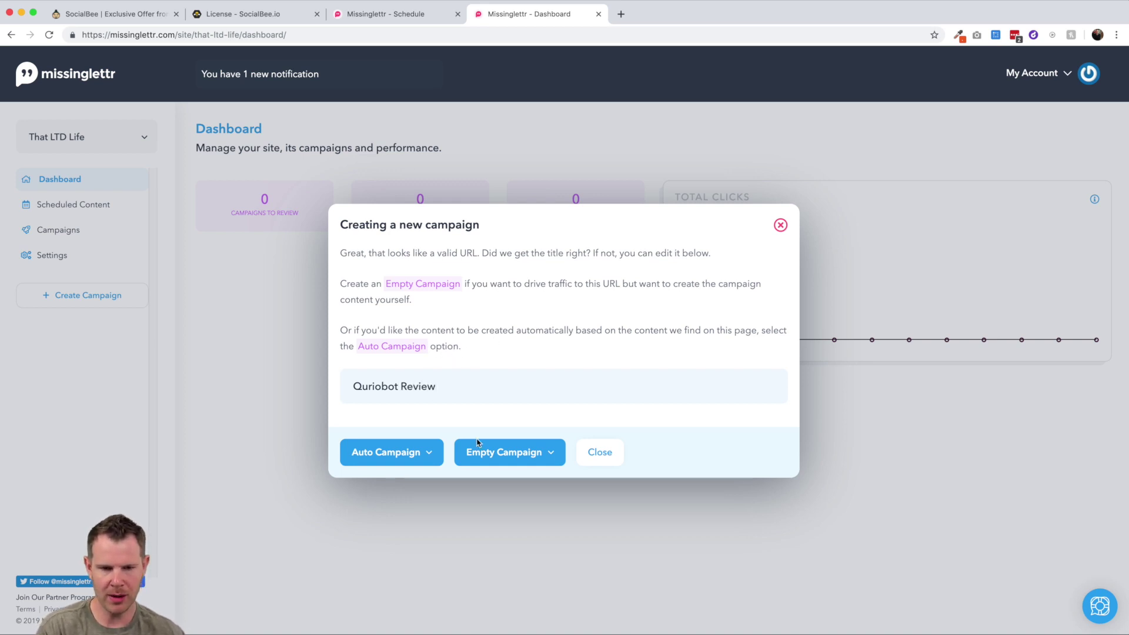
pyautogui.click(429, 453)
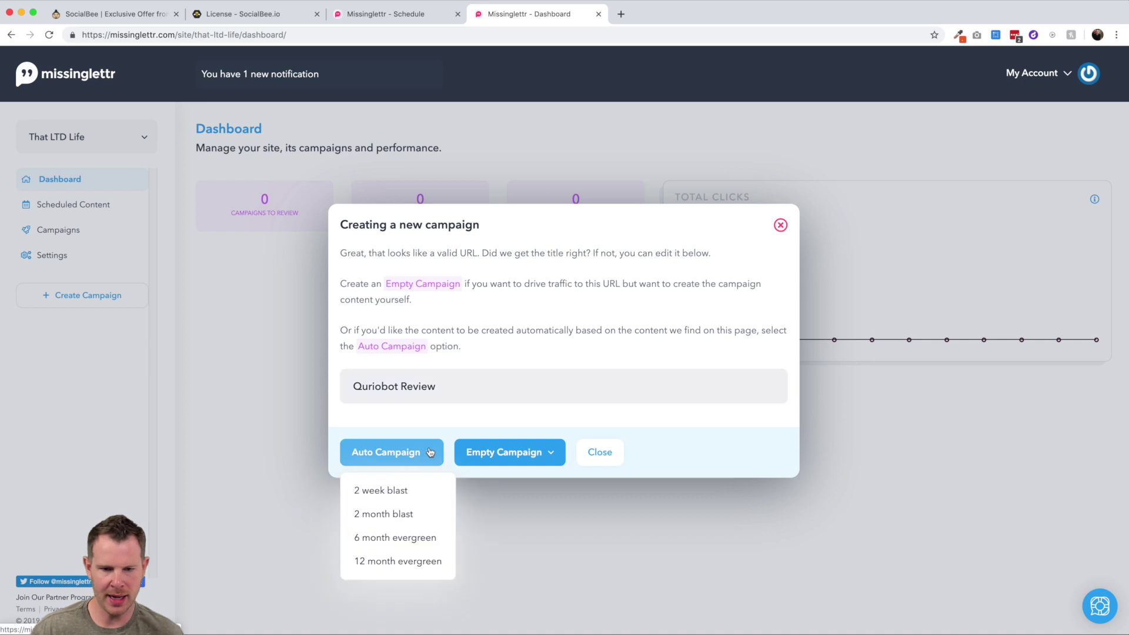
pyautogui.click(373, 493)
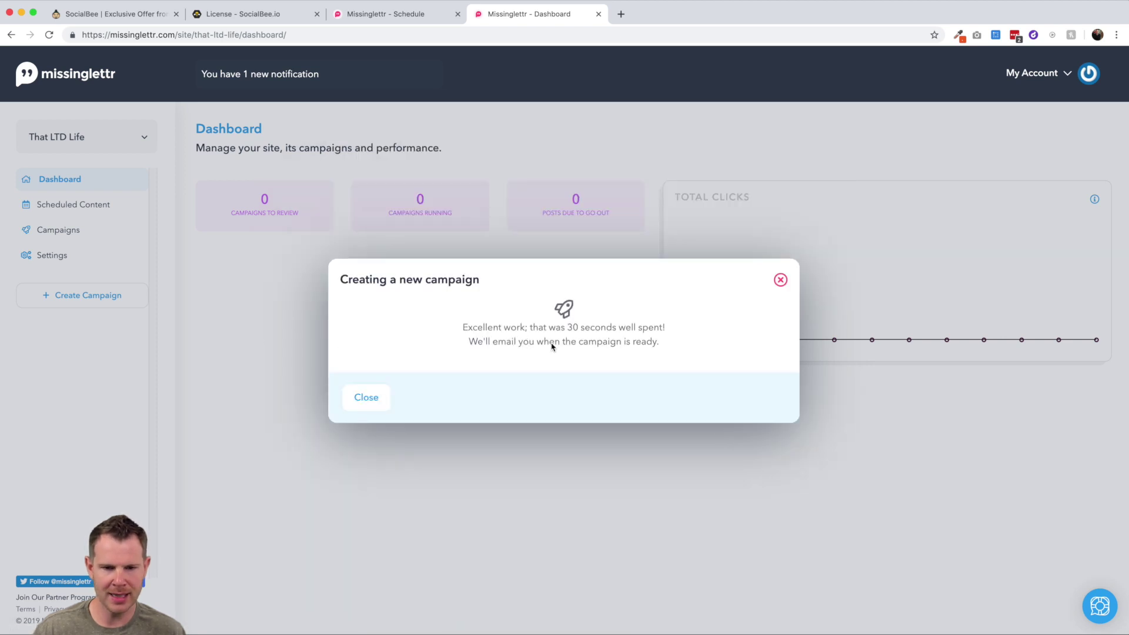
pyautogui.click(367, 397)
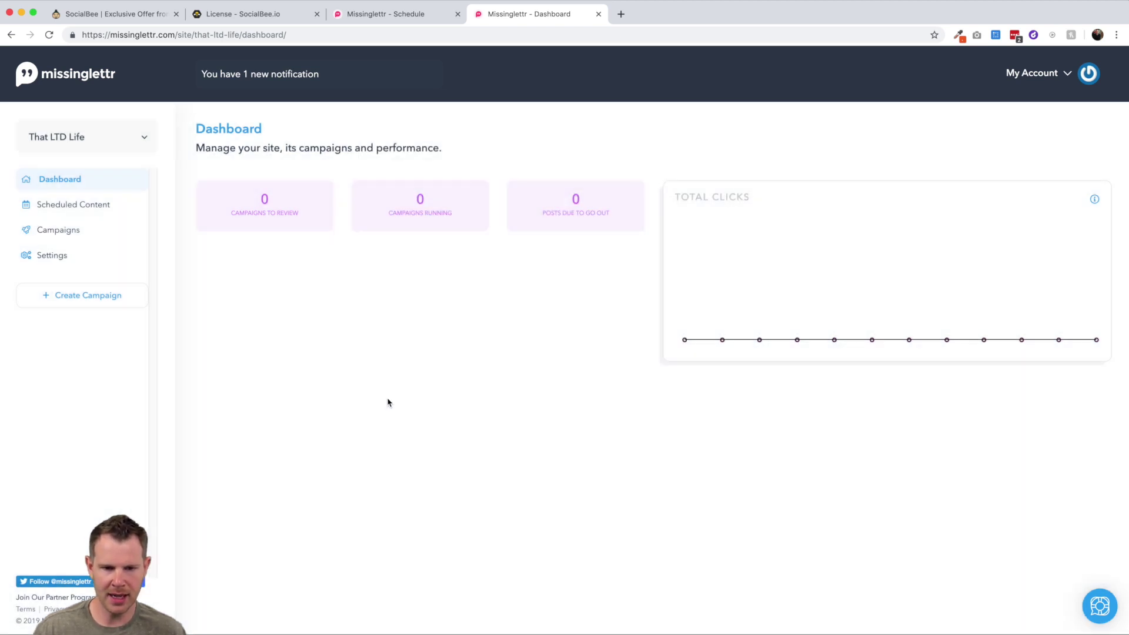
# Find Quriobot Review among Waiting campaigns and open its 19 suggested posts over 14 days.
pyautogui.click(56, 229)
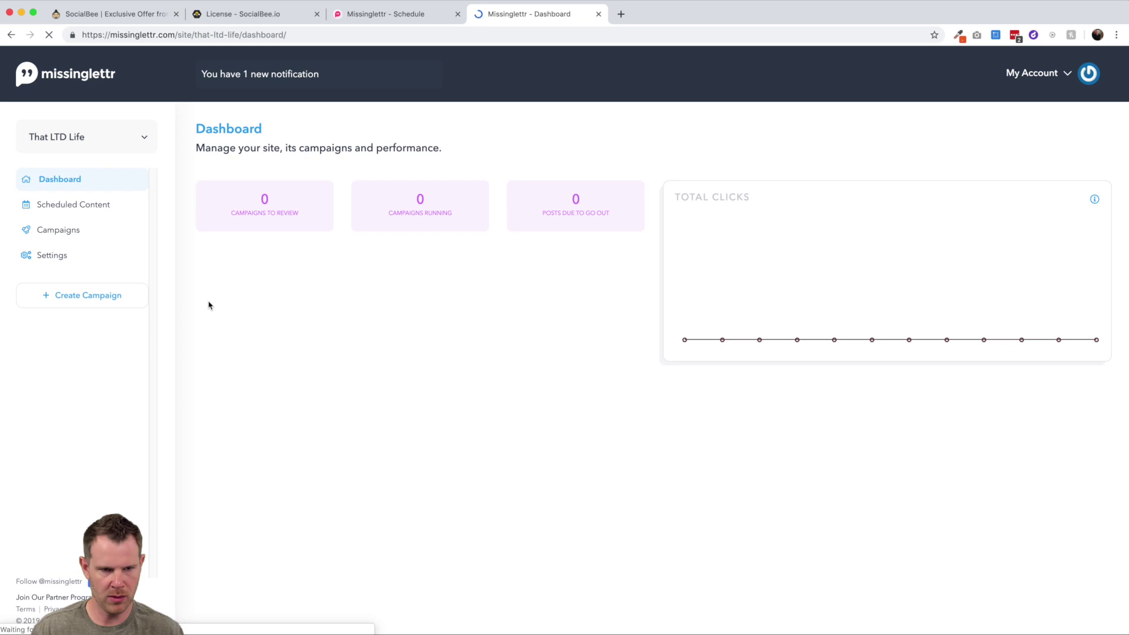
pyautogui.click(78, 231)
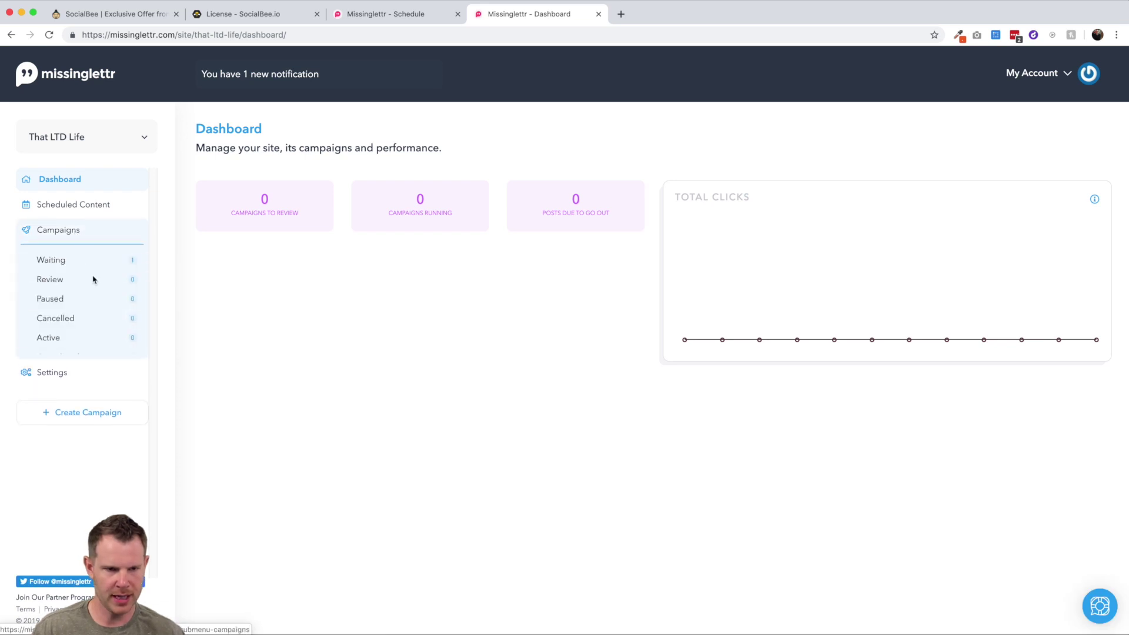
pyautogui.click(61, 262)
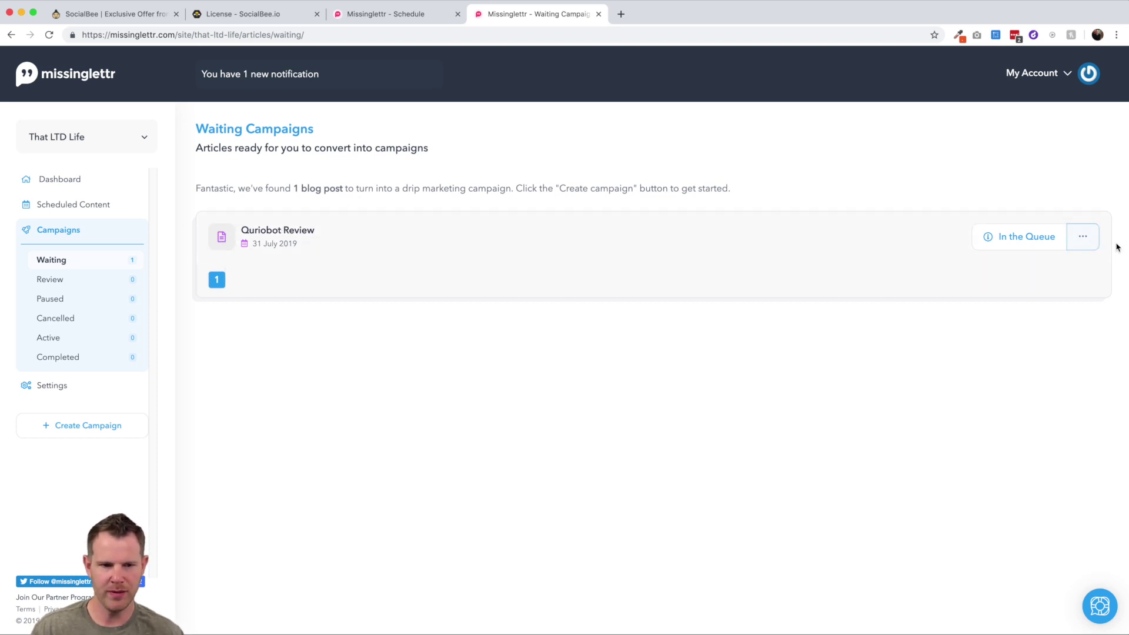
pyautogui.click(1036, 240)
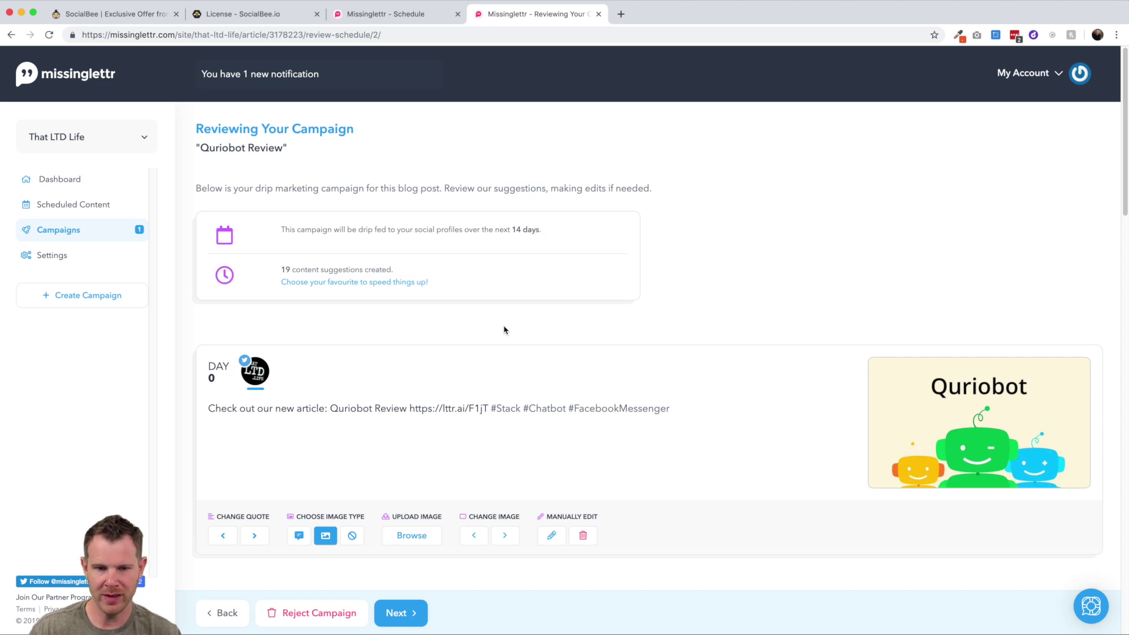
pyautogui.scroll(-20, 504, 330)
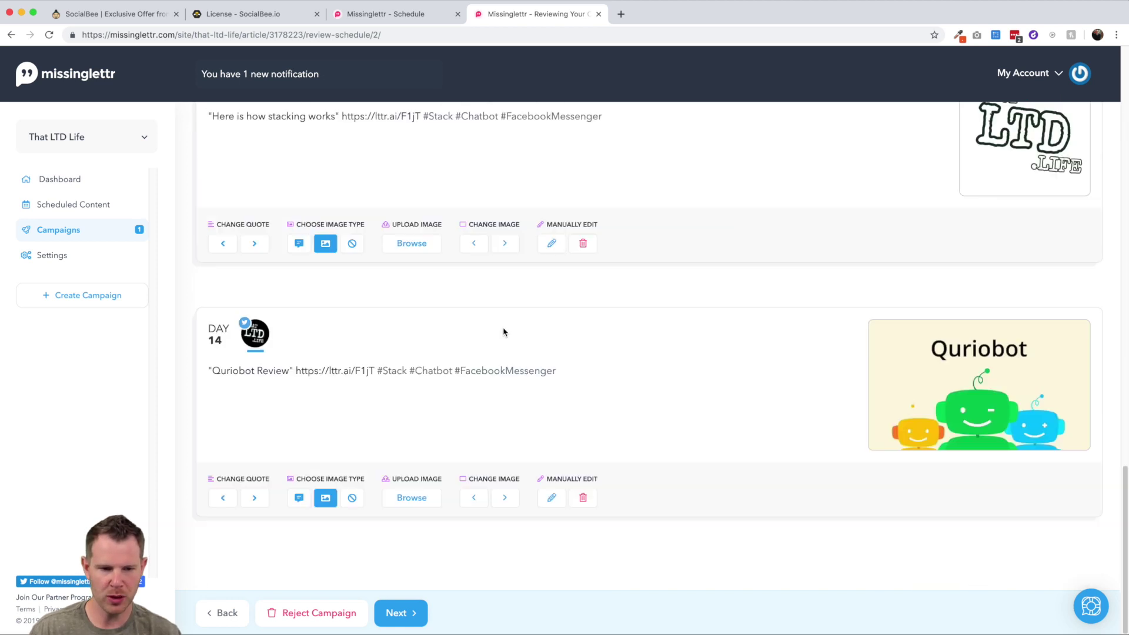
pyautogui.scroll(20, 503, 332)
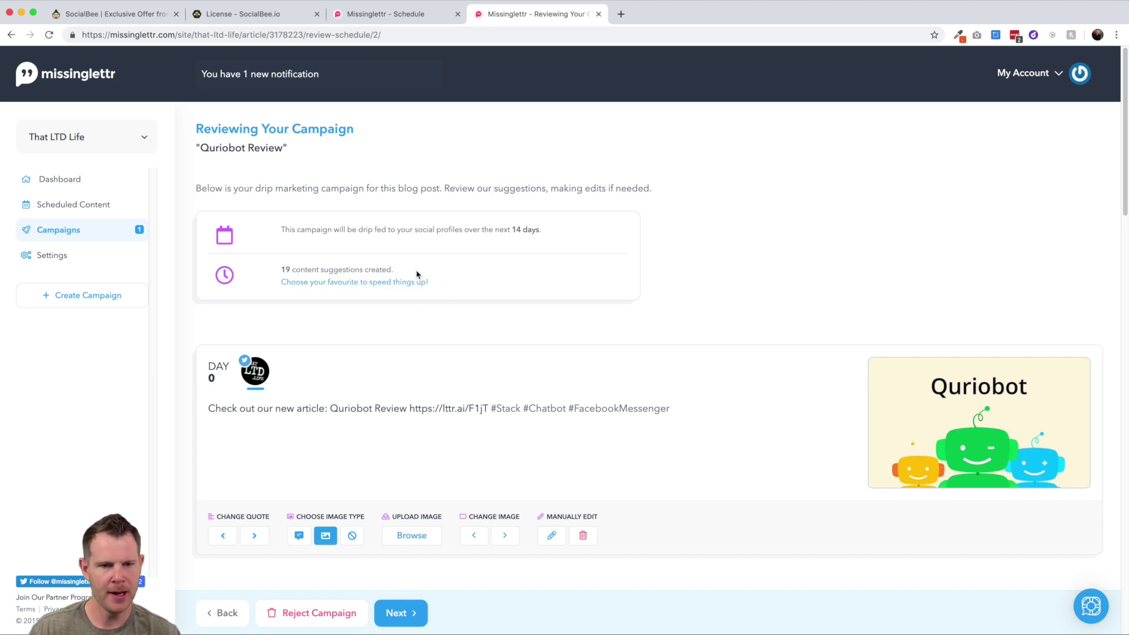
# Add the chatbot-builder question, extra-clients-after-five-codes and Beautiful looking bot quotes as favourites.
pyautogui.click(340, 286)
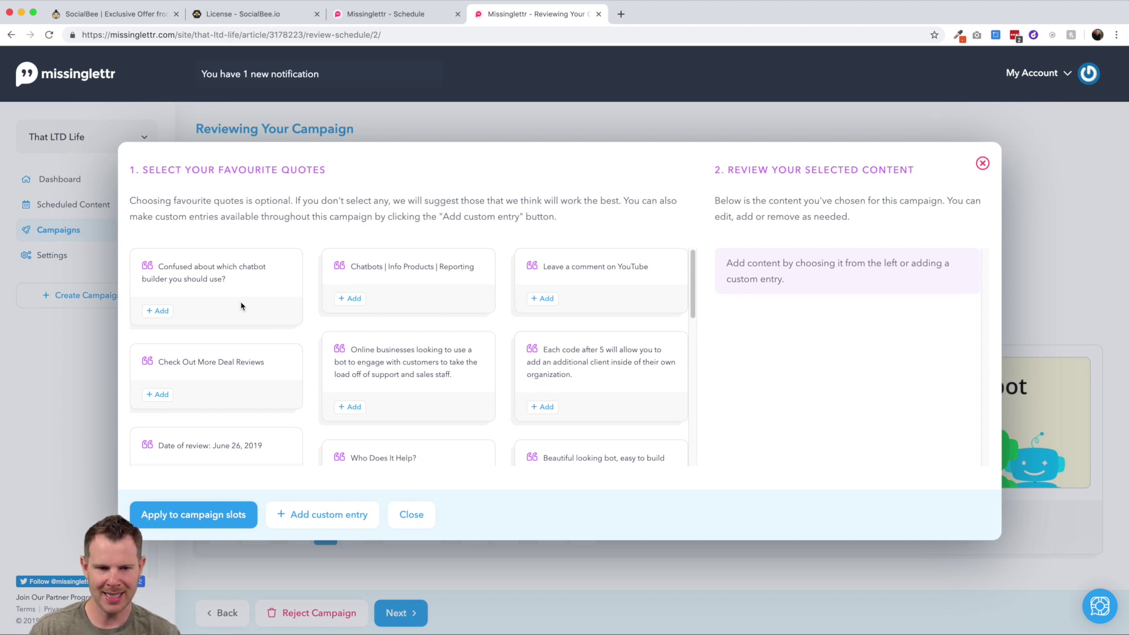
pyautogui.click(164, 312)
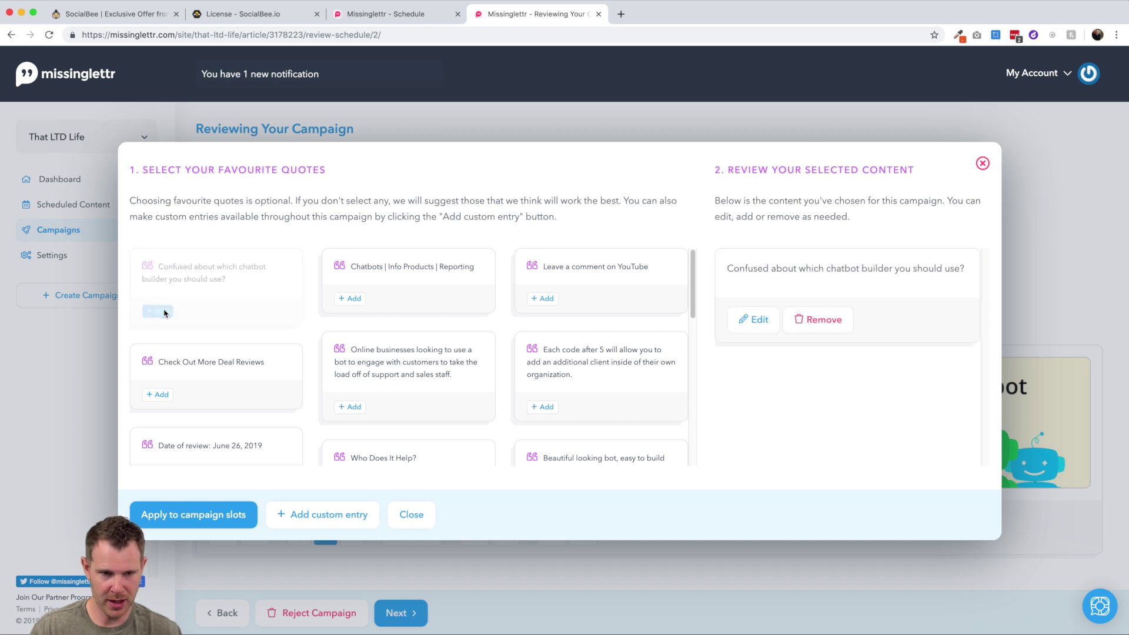
pyautogui.scroll(-1, 457, 334)
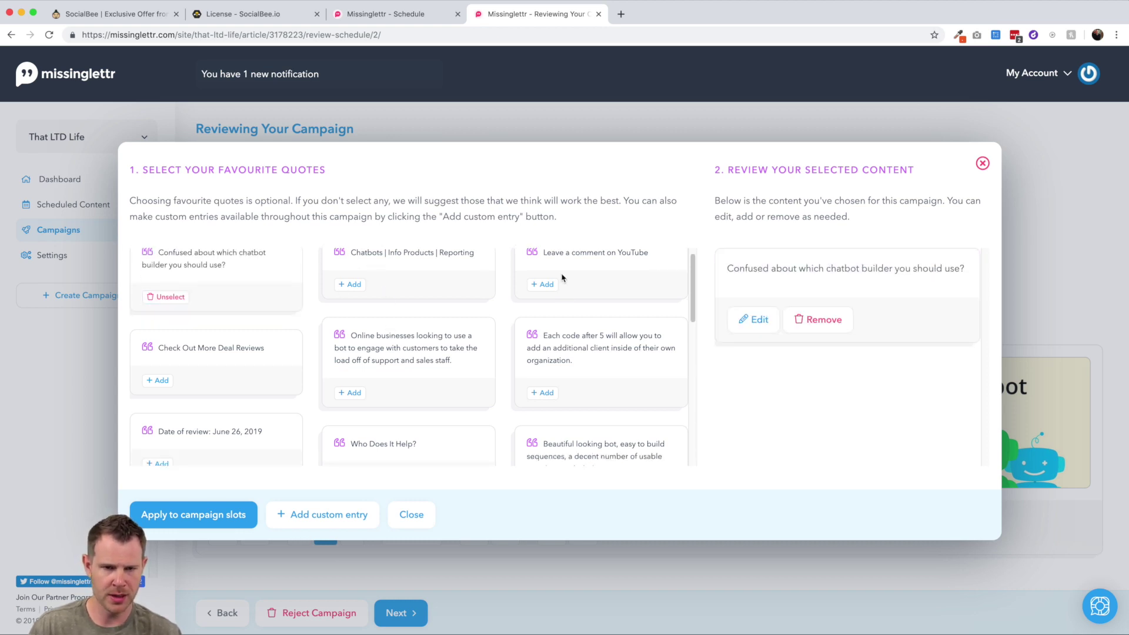
pyautogui.scroll(-1, 632, 275)
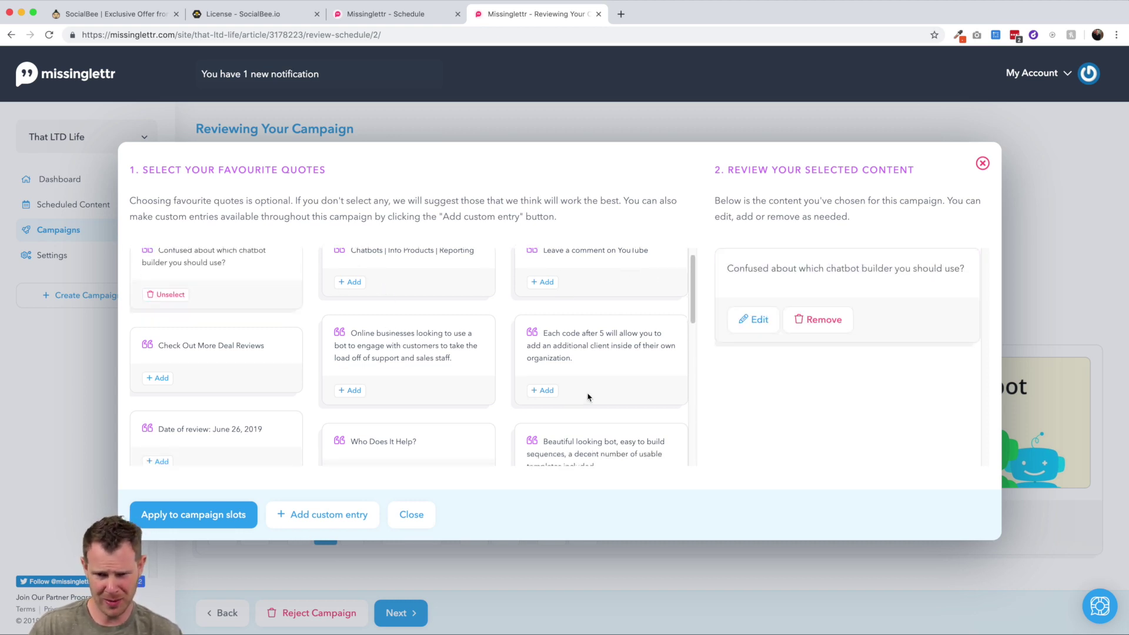
pyautogui.scroll(-1, 587, 397)
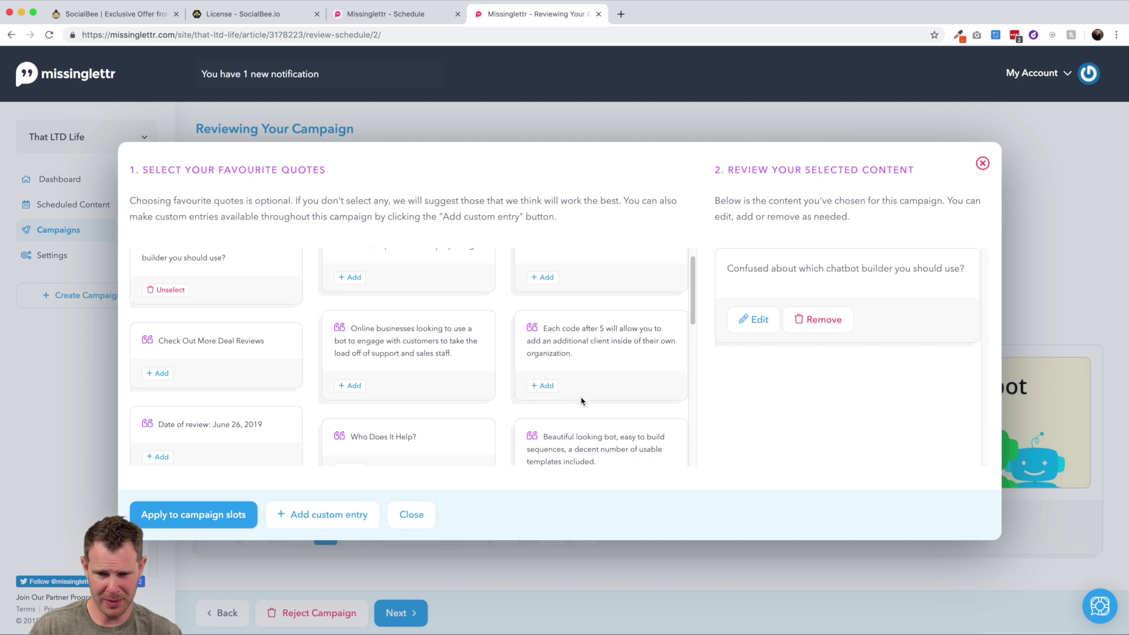
pyautogui.click(544, 386)
pyautogui.scroll(-5, 588, 389)
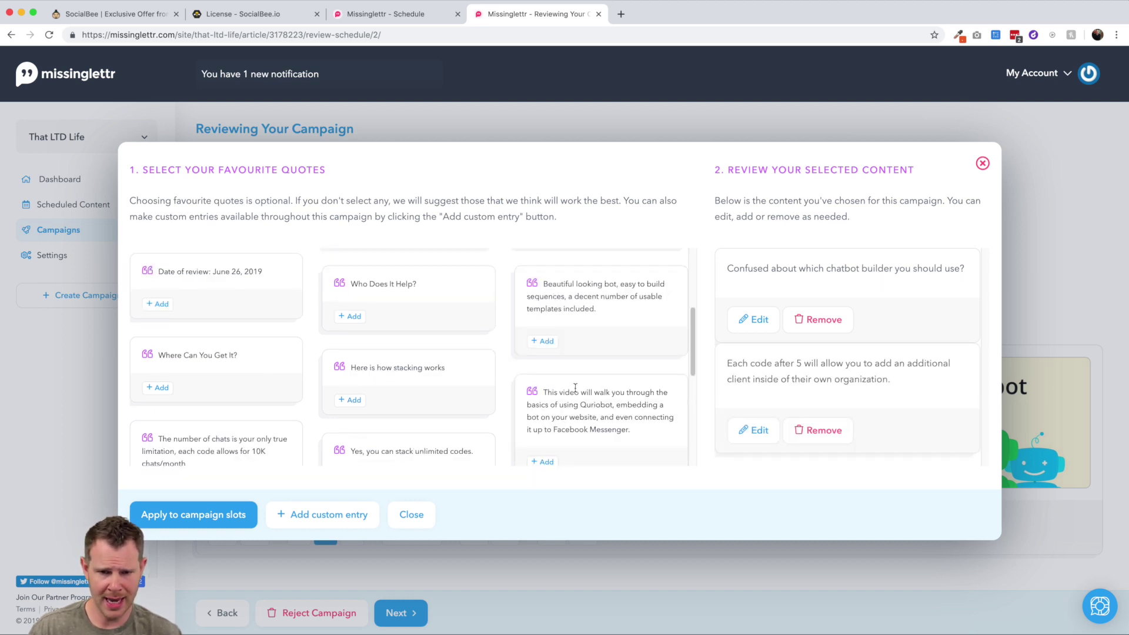
pyautogui.click(545, 342)
# Add the unlimited-bots-per-code quote, then apply the chosen quotes to the campaign slots, confirming.
pyautogui.scroll(-5, 411, 412)
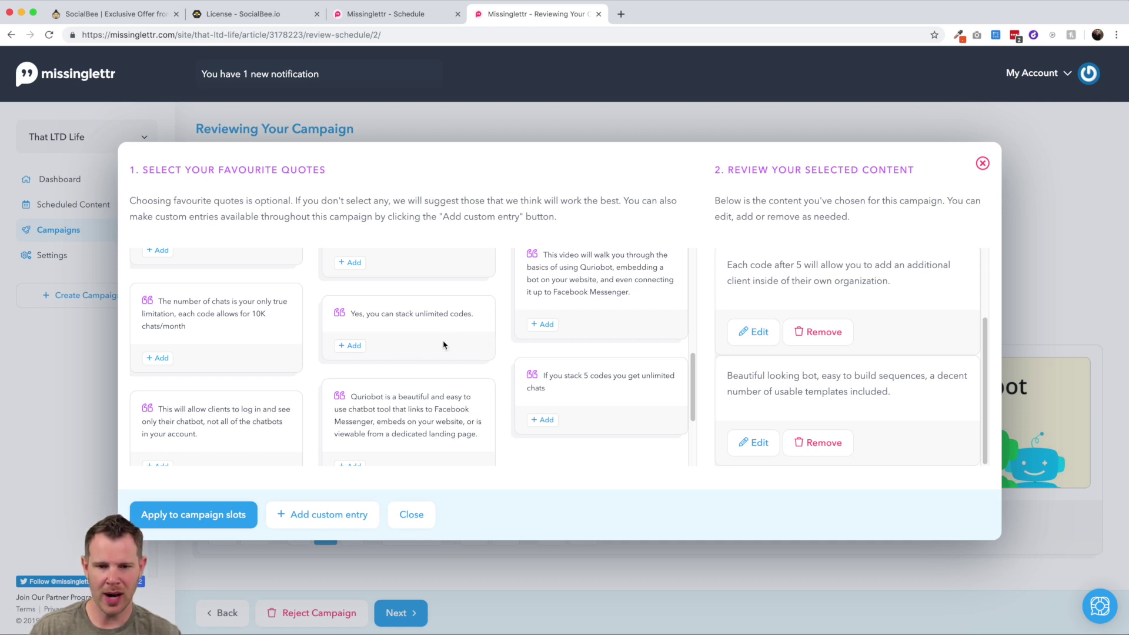
pyautogui.scroll(2, 444, 347)
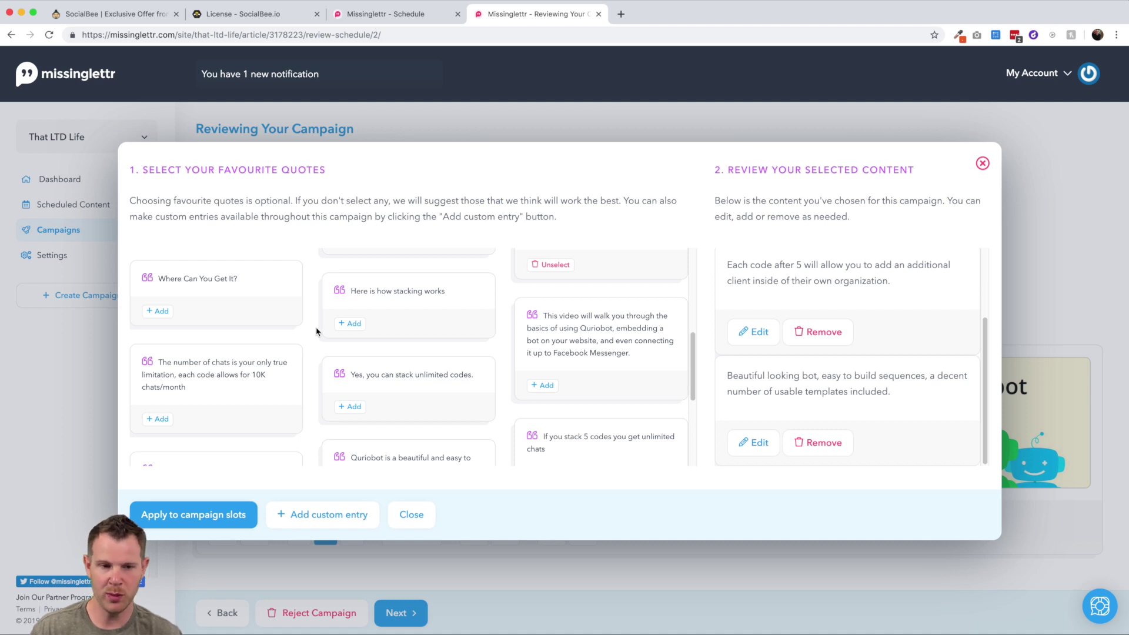
pyautogui.scroll(-1, 236, 365)
pyautogui.scroll(-5, 406, 324)
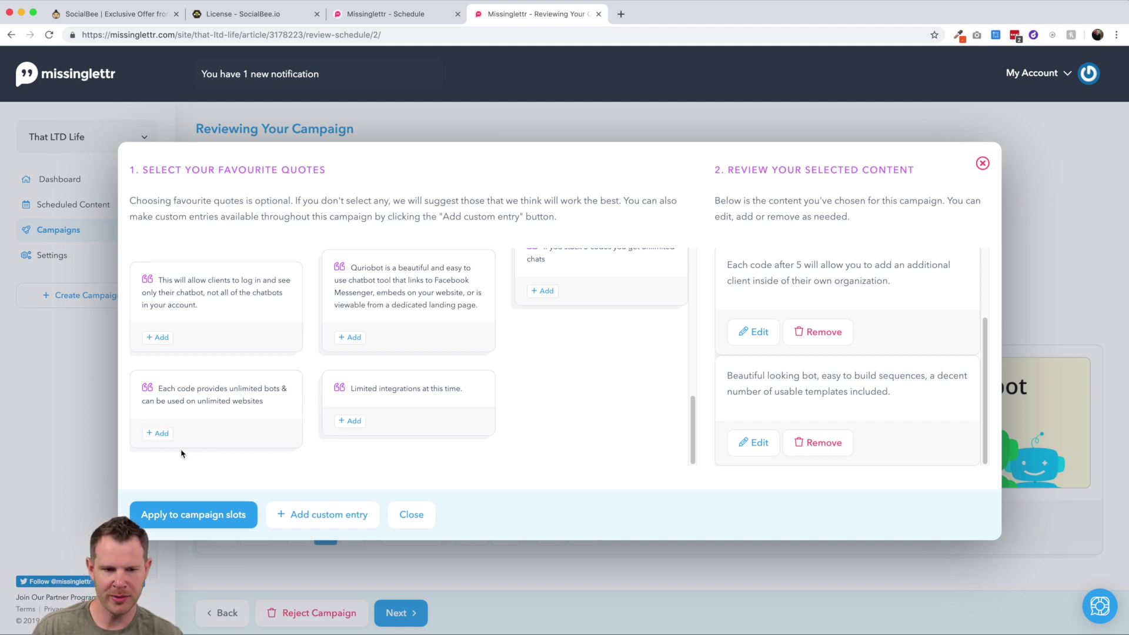
pyautogui.click(157, 434)
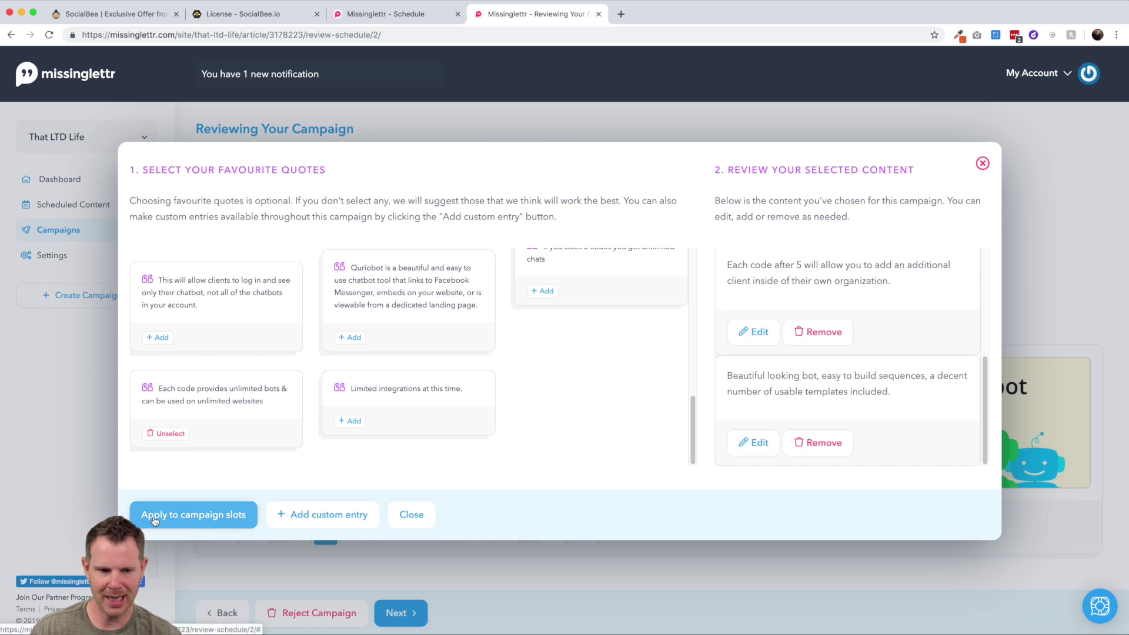
pyautogui.click(186, 523)
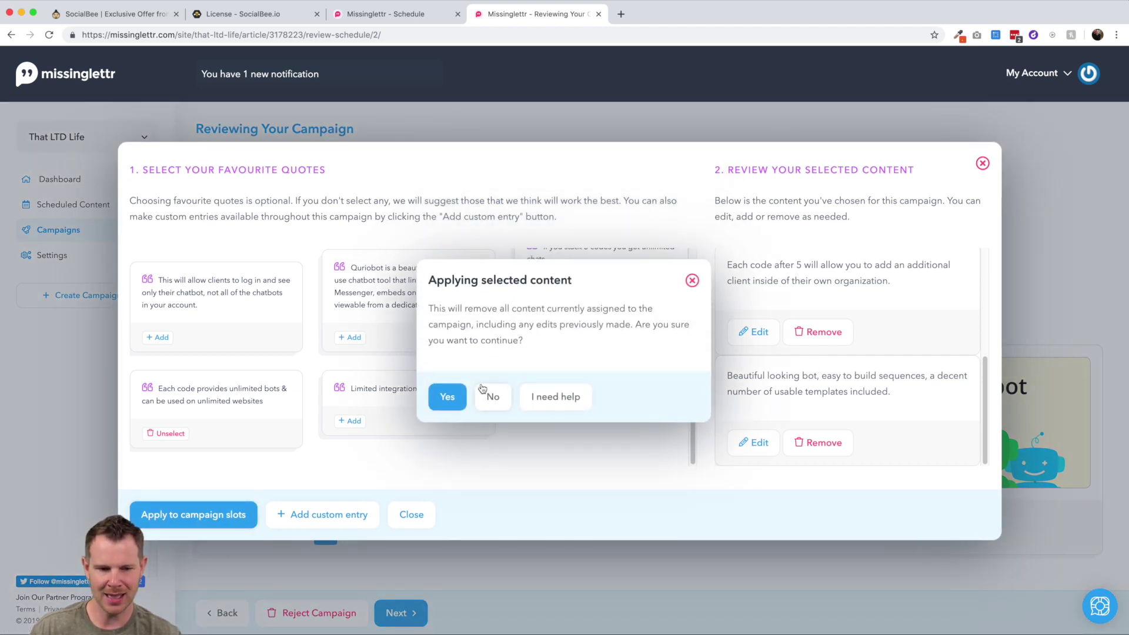
pyautogui.click(449, 398)
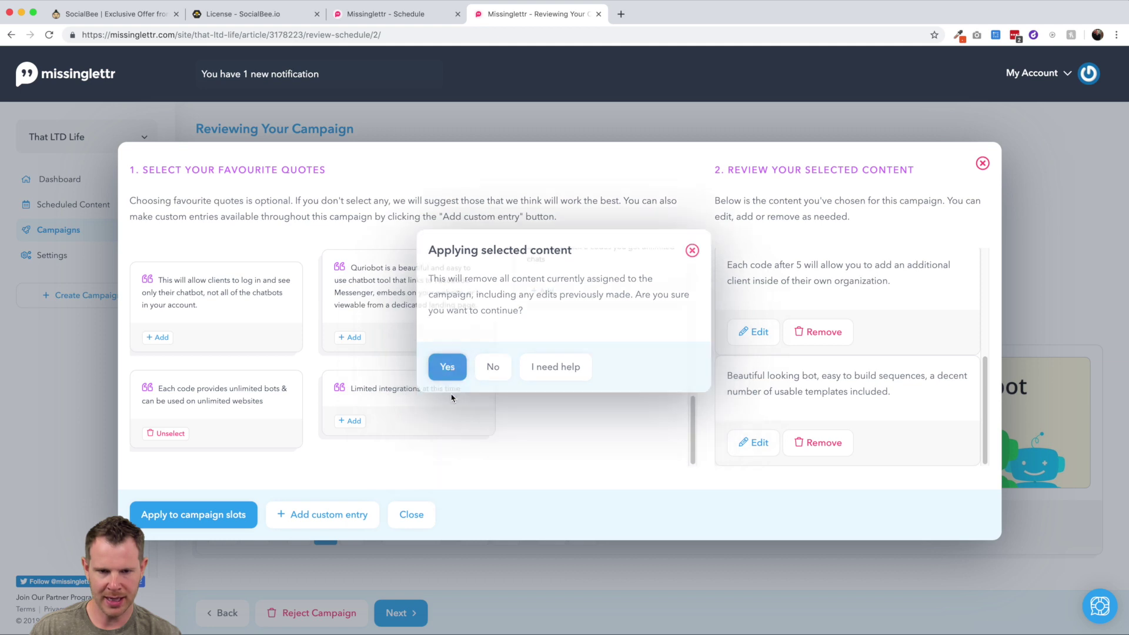
# Close the quotes window and scroll through the campaign's daily post schedule.
pyautogui.click(978, 165)
pyautogui.scroll(-3, 474, 345)
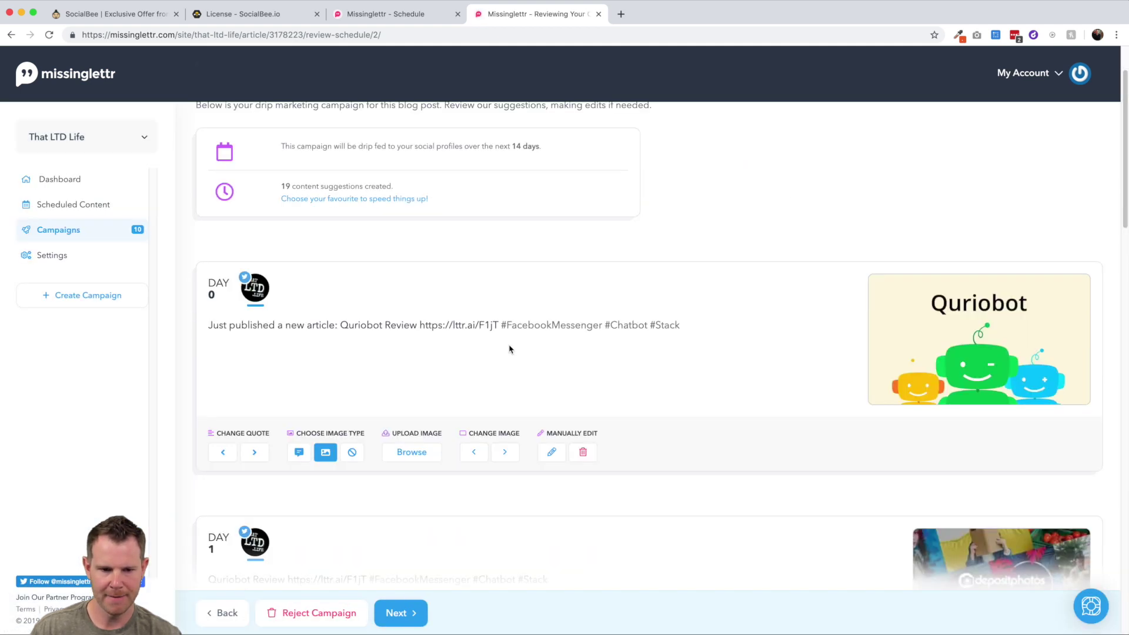
pyautogui.scroll(-2, 302, 353)
pyautogui.scroll(-4, 285, 481)
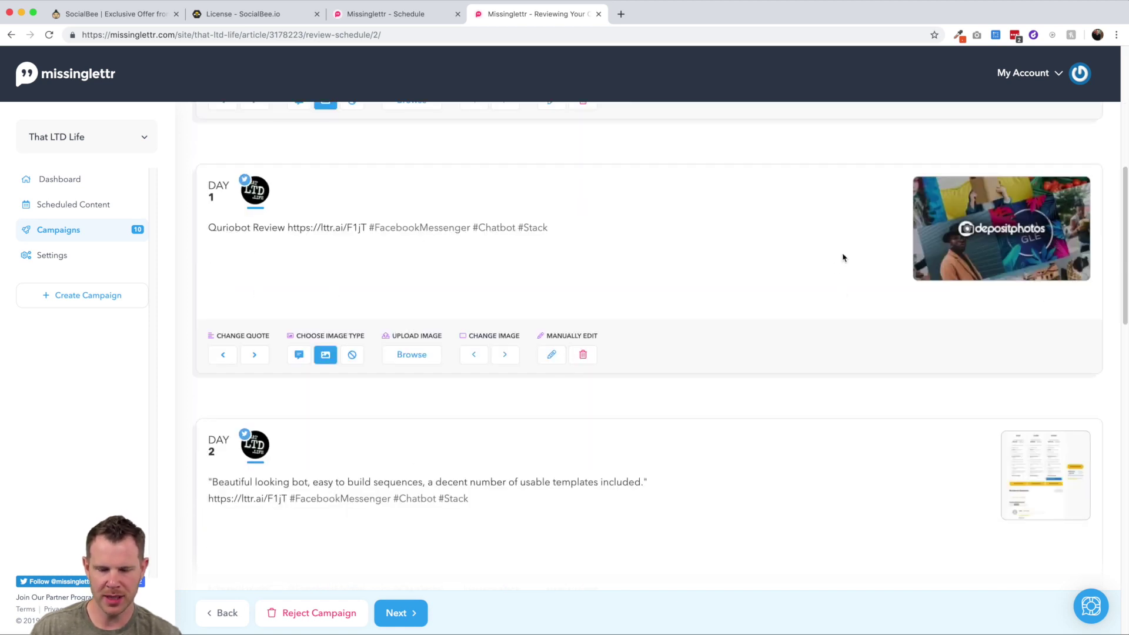
pyautogui.scroll(-1, 817, 320)
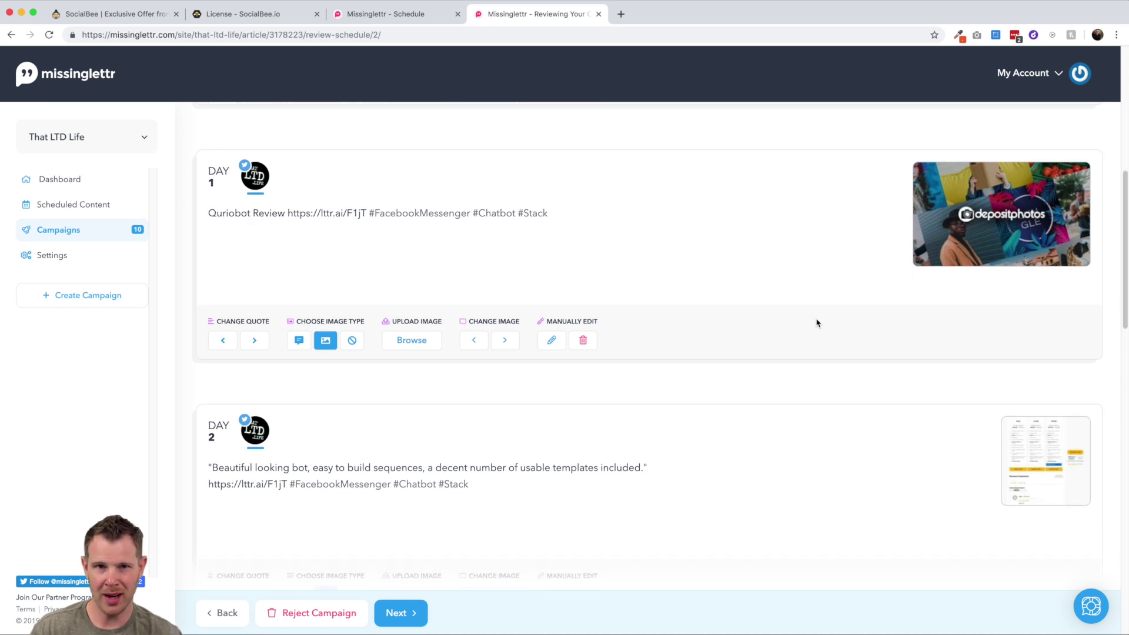
pyautogui.scroll(4, 816, 329)
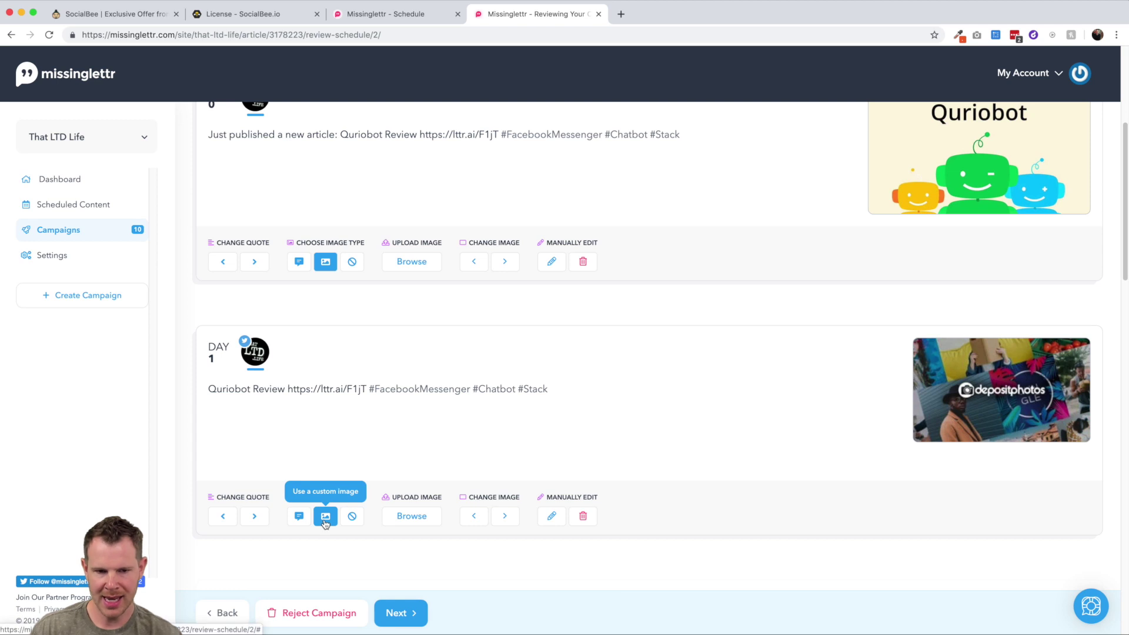
# Try quote bubble and no image on Day 1, restore its custom image, then browse later days.
pyautogui.click(299, 524)
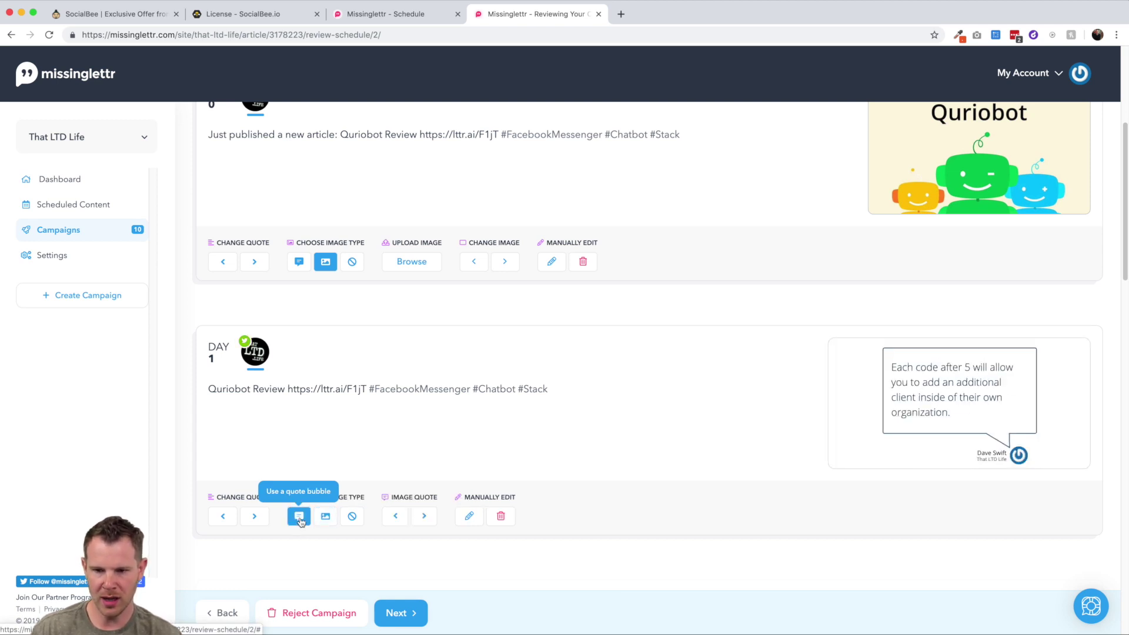
pyautogui.click(327, 523)
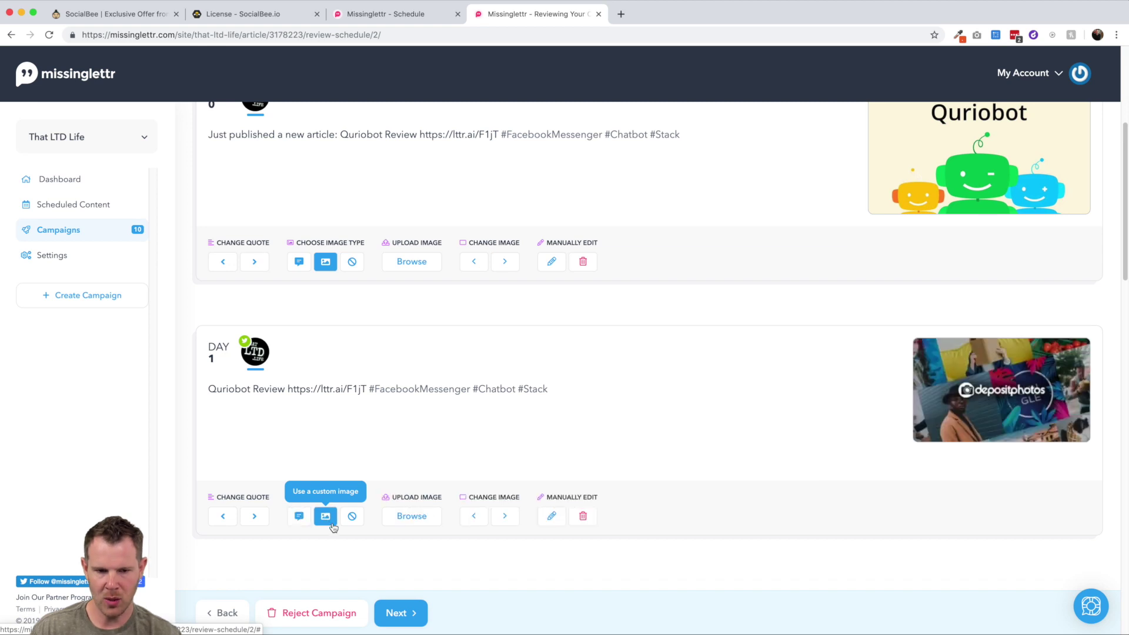
pyautogui.click(352, 521)
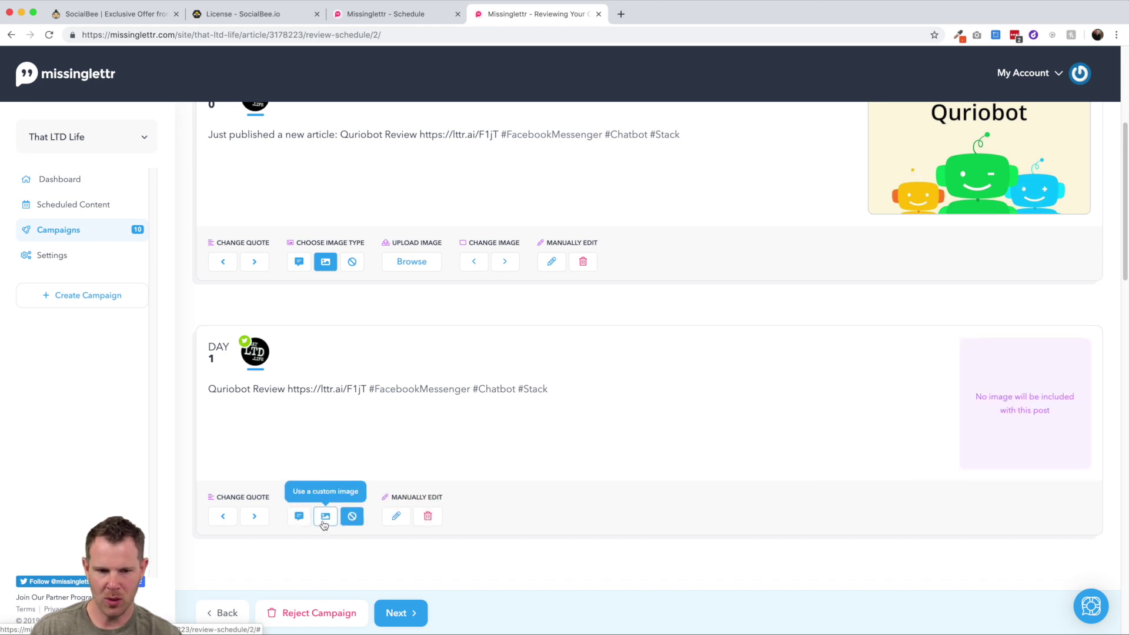
pyautogui.click(326, 515)
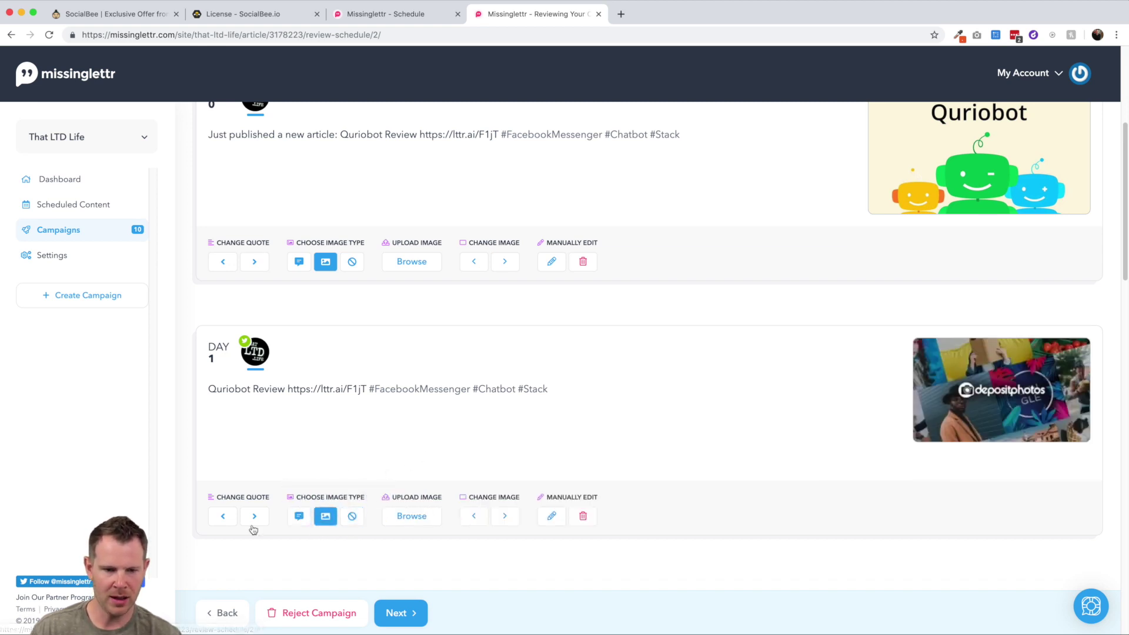
pyautogui.scroll(-3, 402, 471)
pyautogui.scroll(-10, 402, 470)
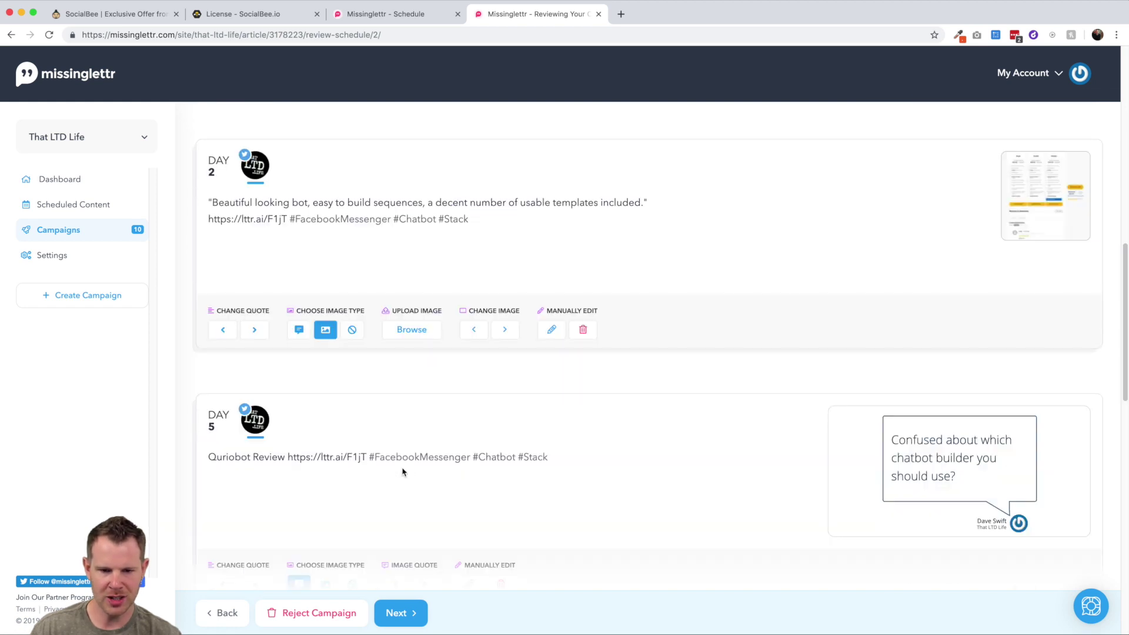
pyautogui.scroll(-5, 404, 483)
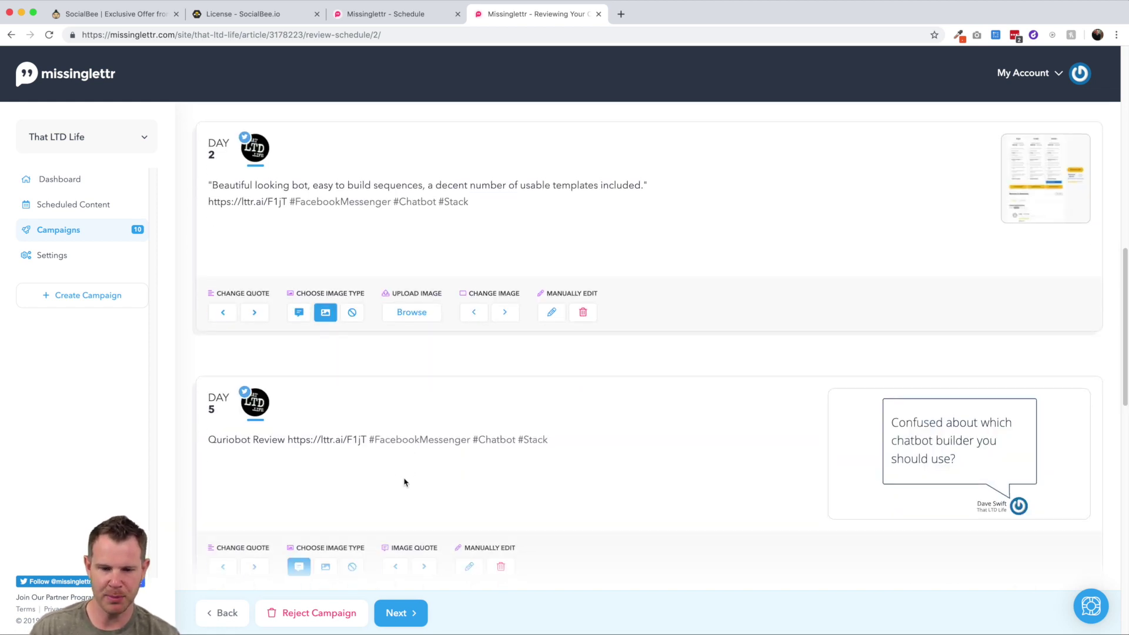
pyautogui.scroll(-15, 455, 491)
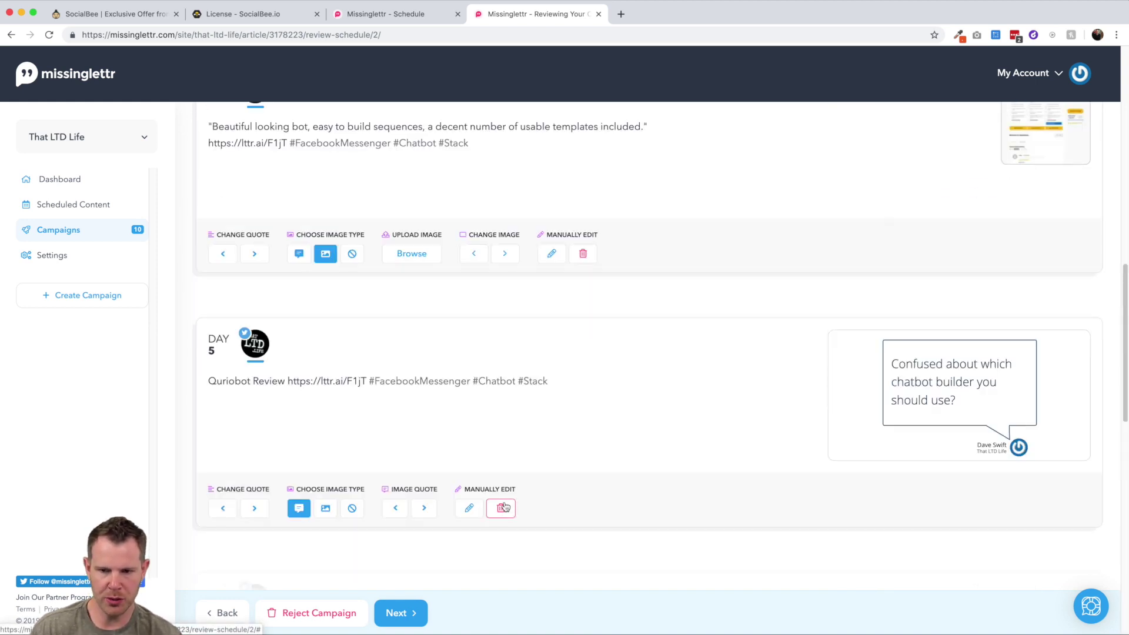
pyautogui.scroll(4, 505, 505)
pyautogui.scroll(20, 504, 503)
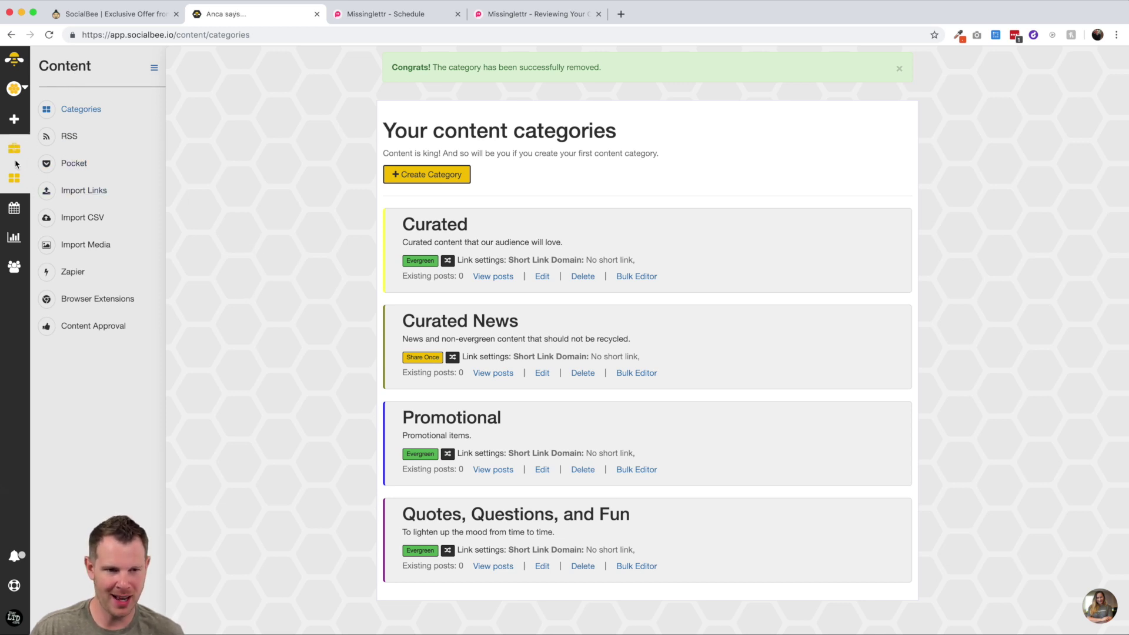
# Start a new RSS feed, check its category choices, then abandon it and return to Categories.
pyautogui.click(68, 135)
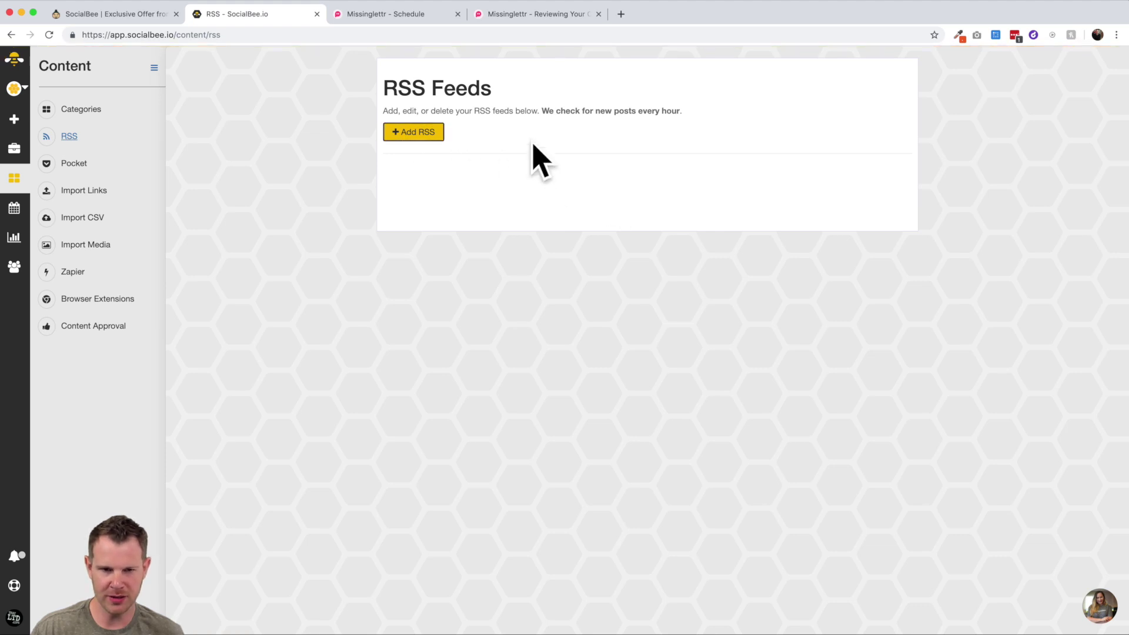
pyautogui.click(422, 132)
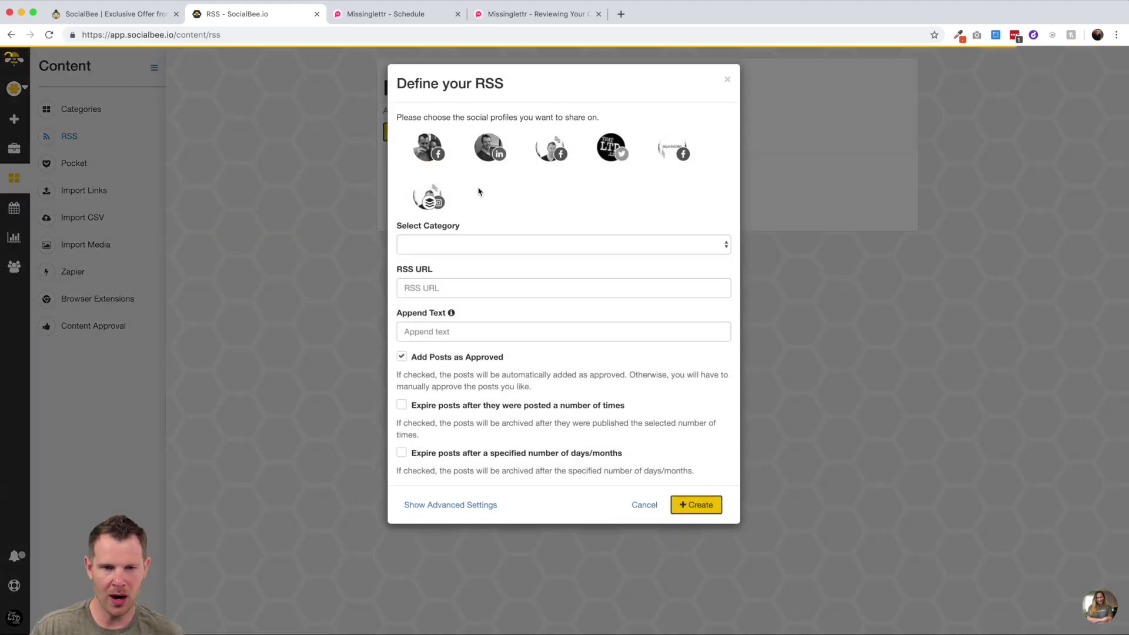
pyautogui.click(435, 245)
pyautogui.click(175, 160)
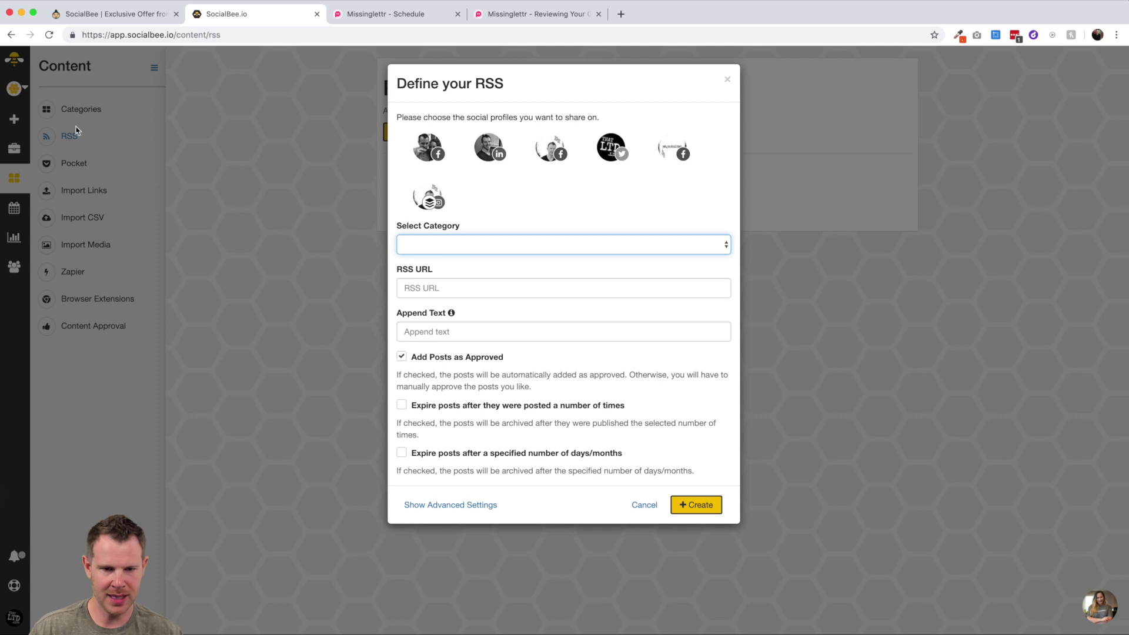
pyautogui.click(82, 110)
pyautogui.click(91, 117)
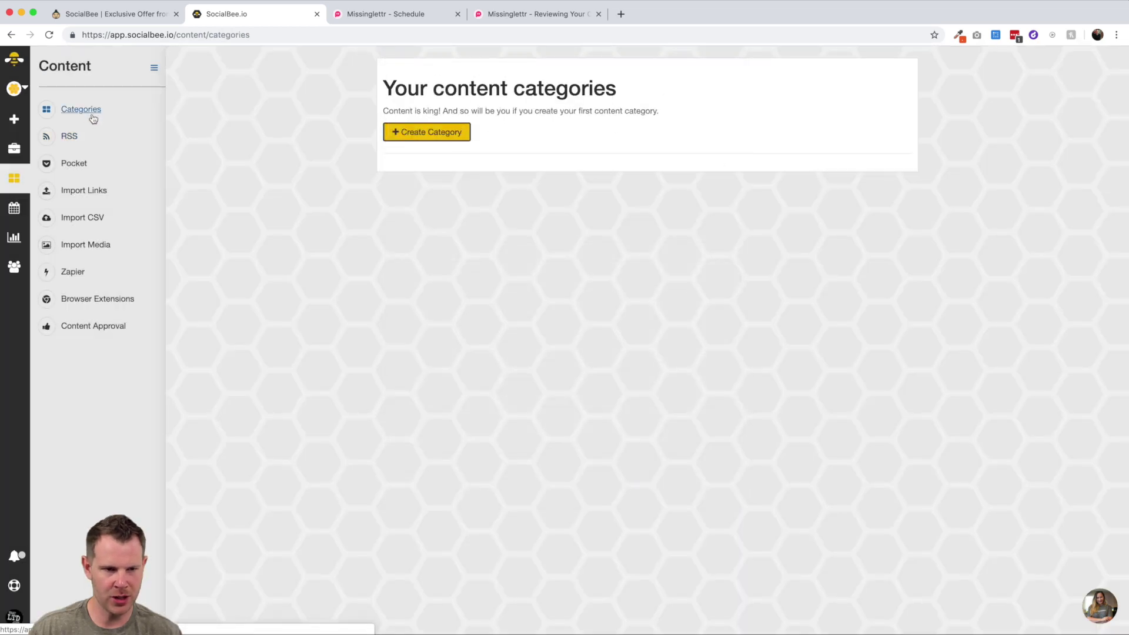
# Create a new content category named 'Reviews'.
pyautogui.click(438, 132)
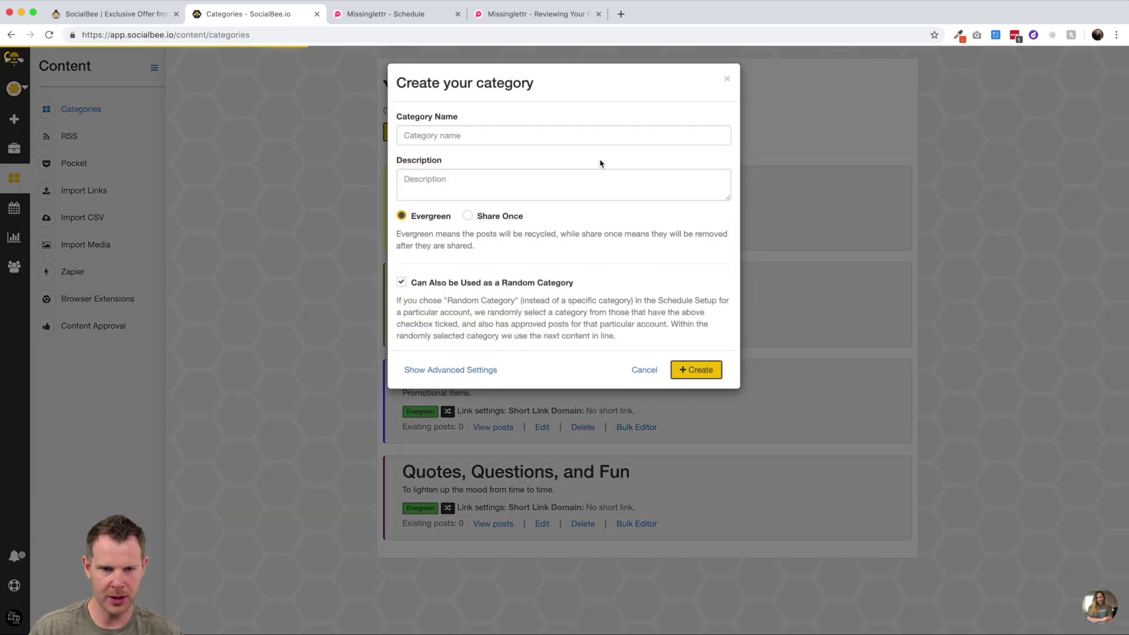
pyautogui.click(553, 133)
pyautogui.write('Reviews')
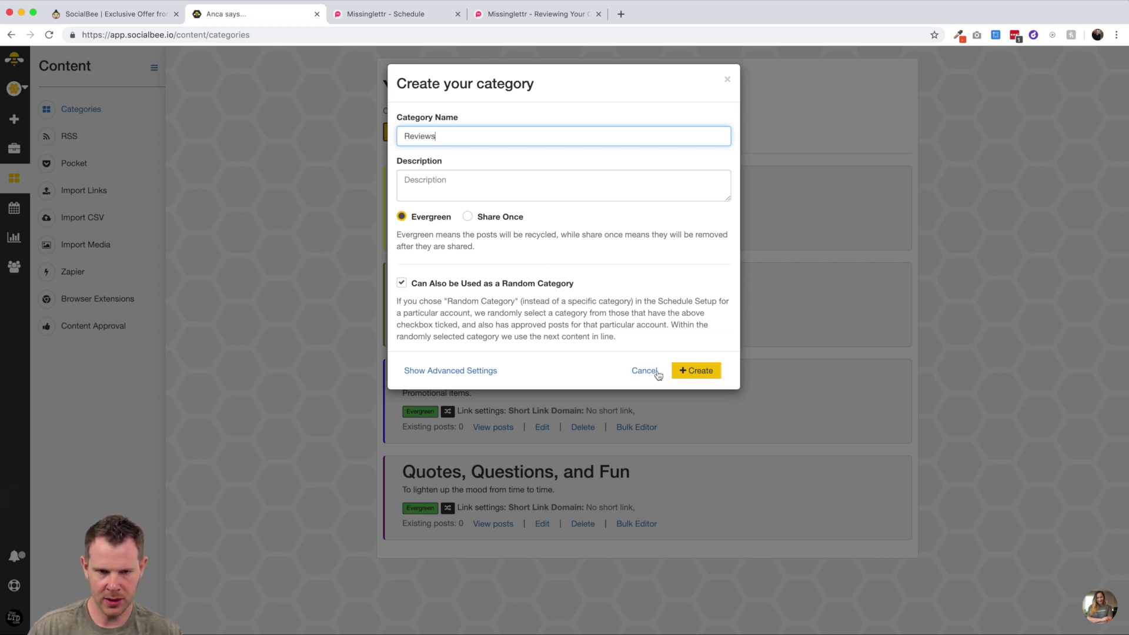
pyautogui.click(713, 376)
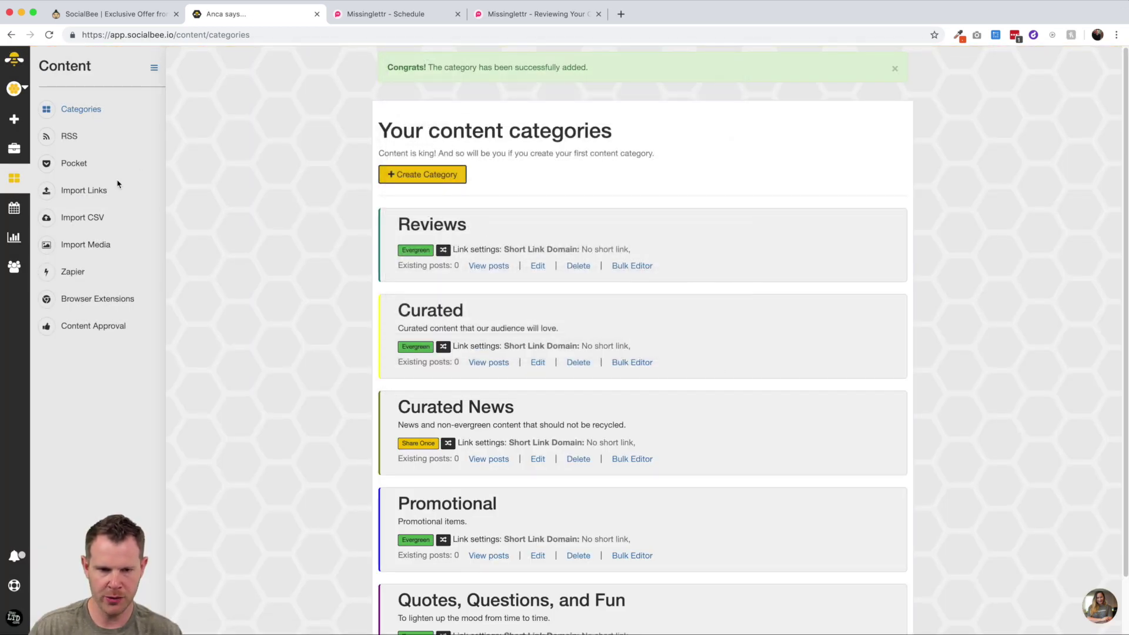
# Add an RSS feed with the pasted review URL, Reviews category, unapproved posts, That LTD Life Twitter.
pyautogui.click(69, 137)
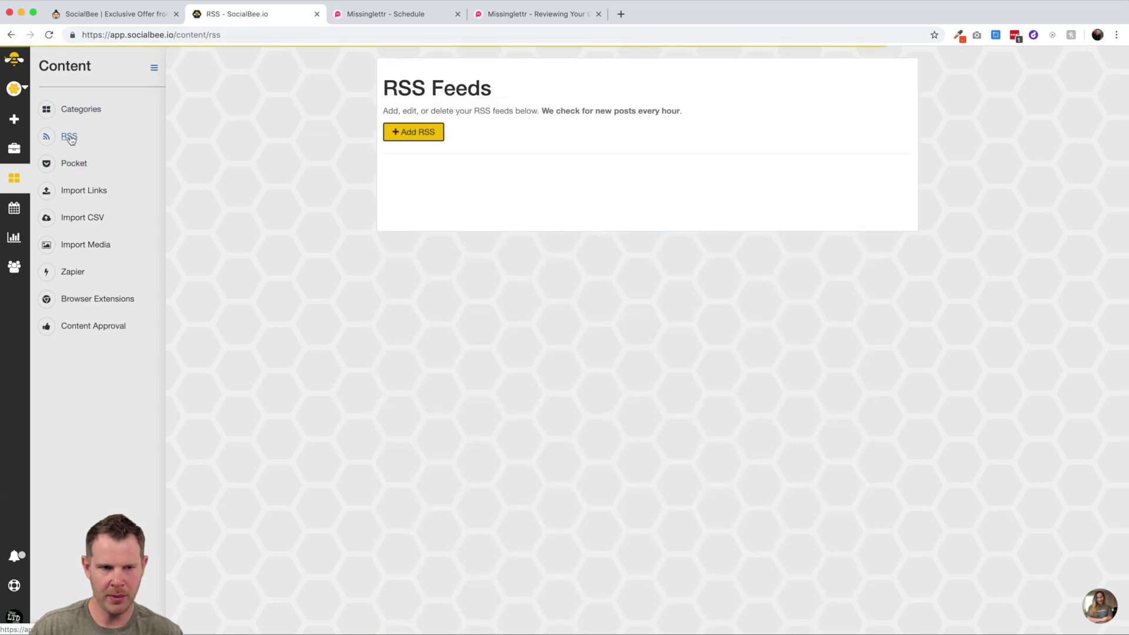
pyautogui.click(417, 135)
pyautogui.click(443, 288)
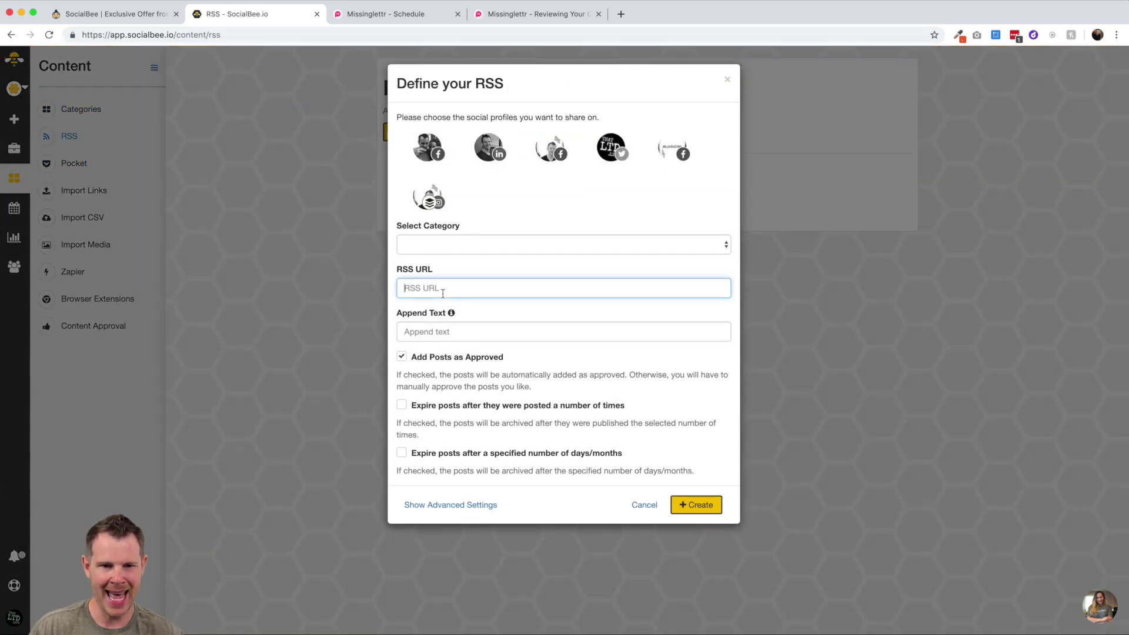
pyautogui.write('https://thatltd.libsyn.com/rss')
pyautogui.click(438, 244)
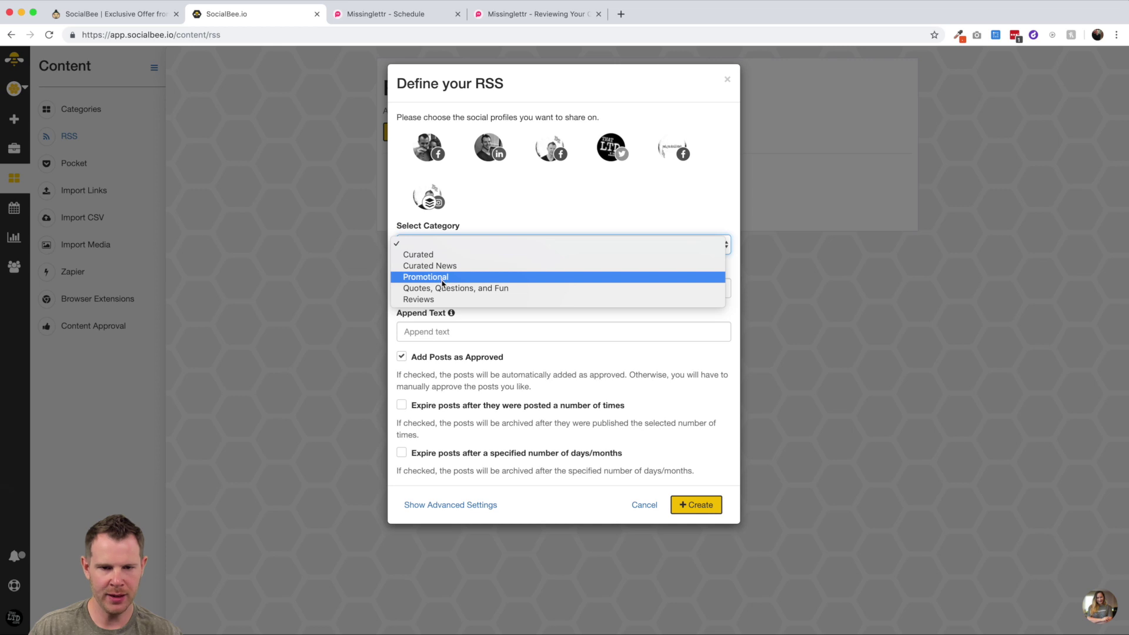
pyautogui.click(445, 299)
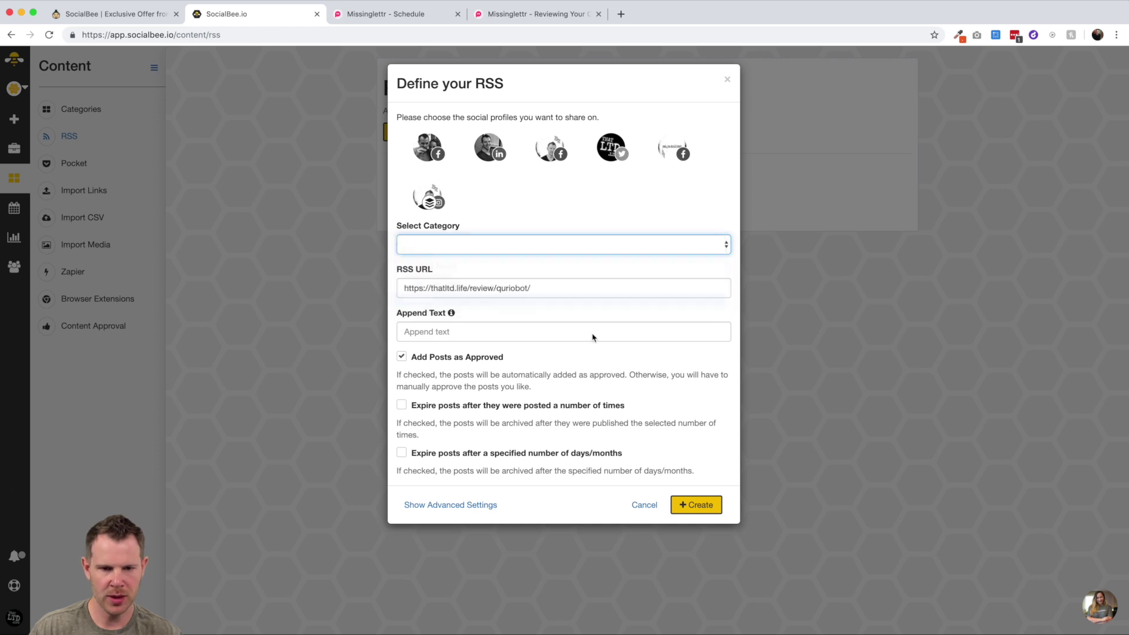
pyautogui.click(401, 357)
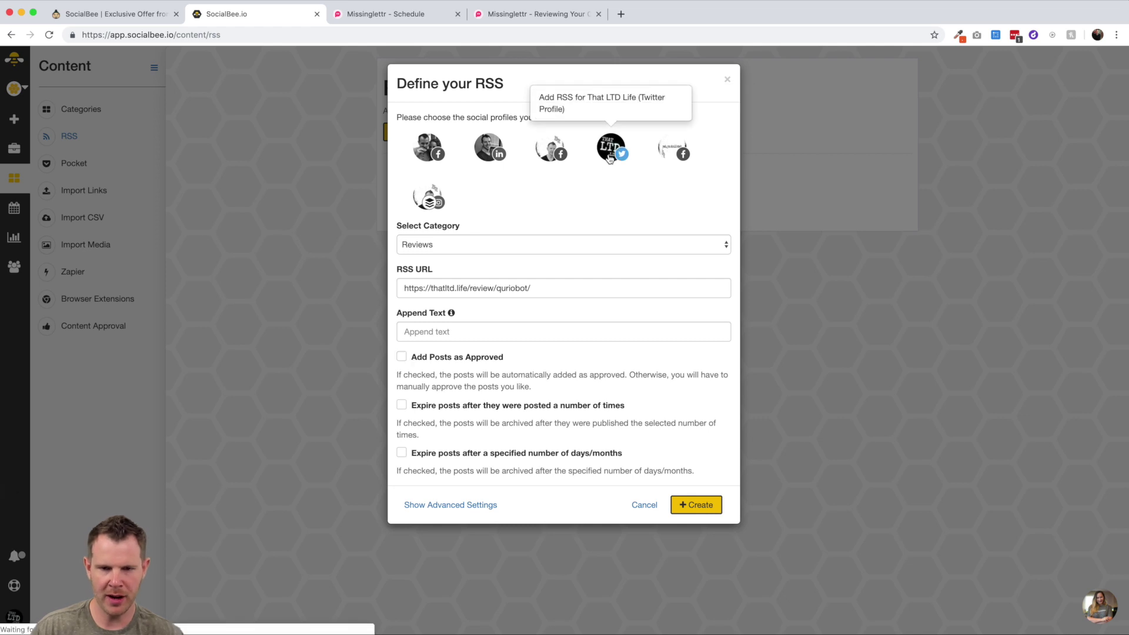
pyautogui.click(609, 147)
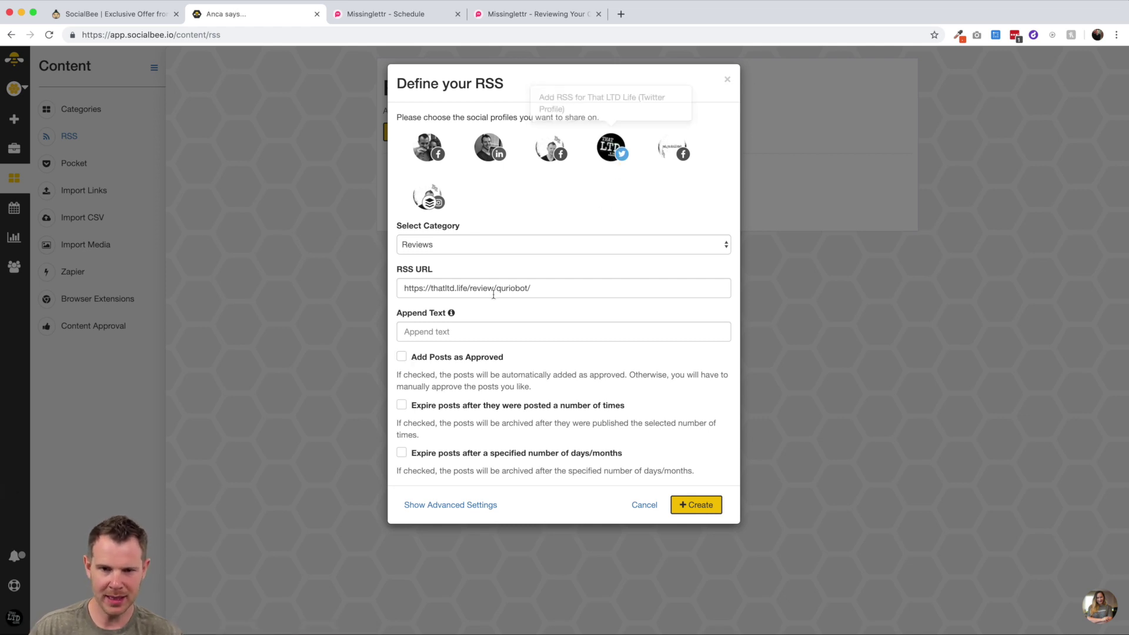
# Expire posts after 14 days, correct the URL to end in 'feed', and create the feed.
pyautogui.click(401, 456)
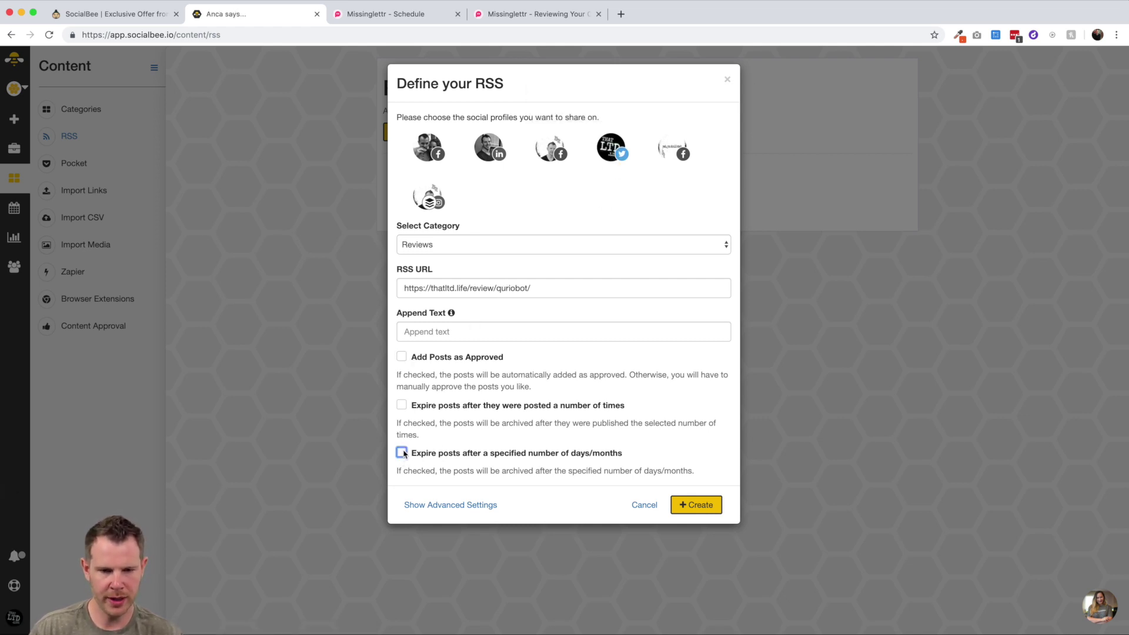
pyautogui.click(466, 484)
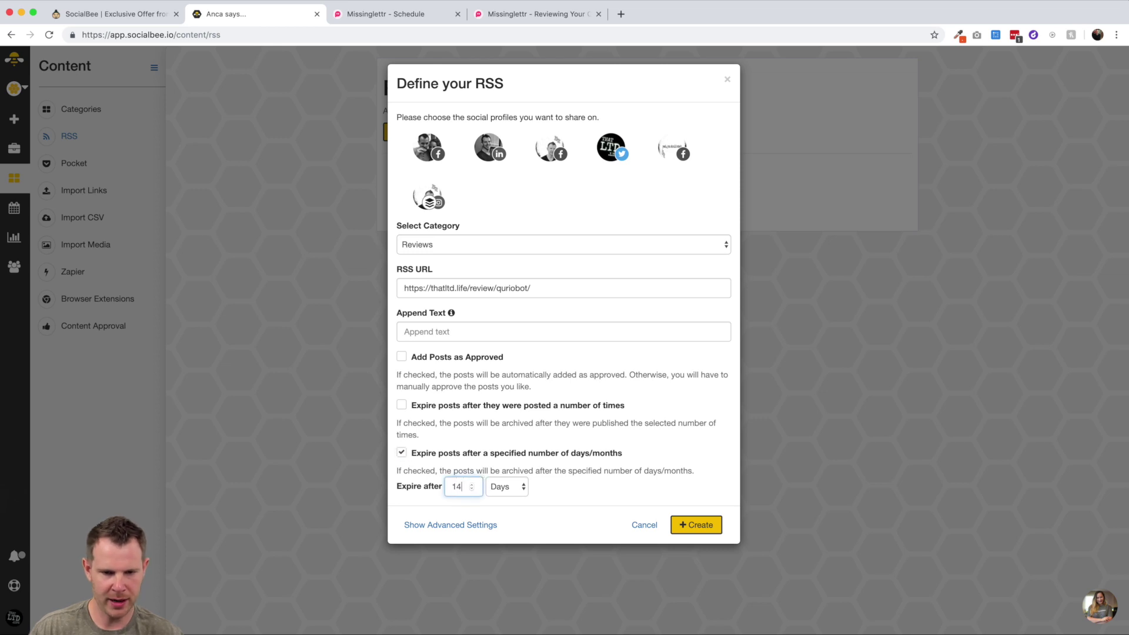
pyautogui.click(696, 525)
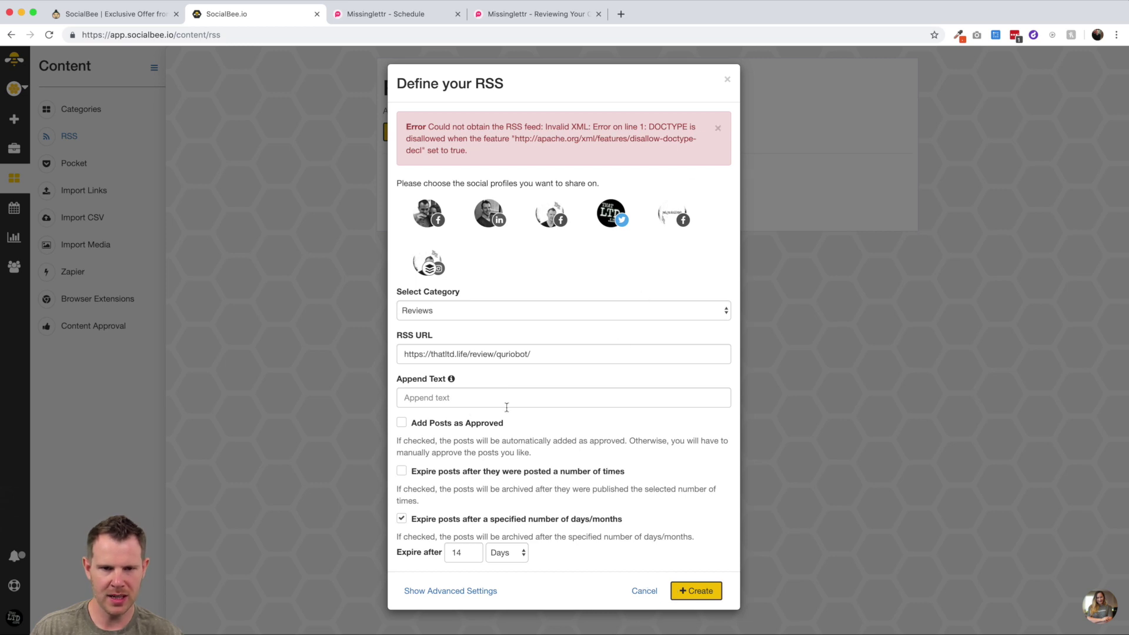
pyautogui.moveTo(545, 354); pyautogui.dragTo(503, 354)
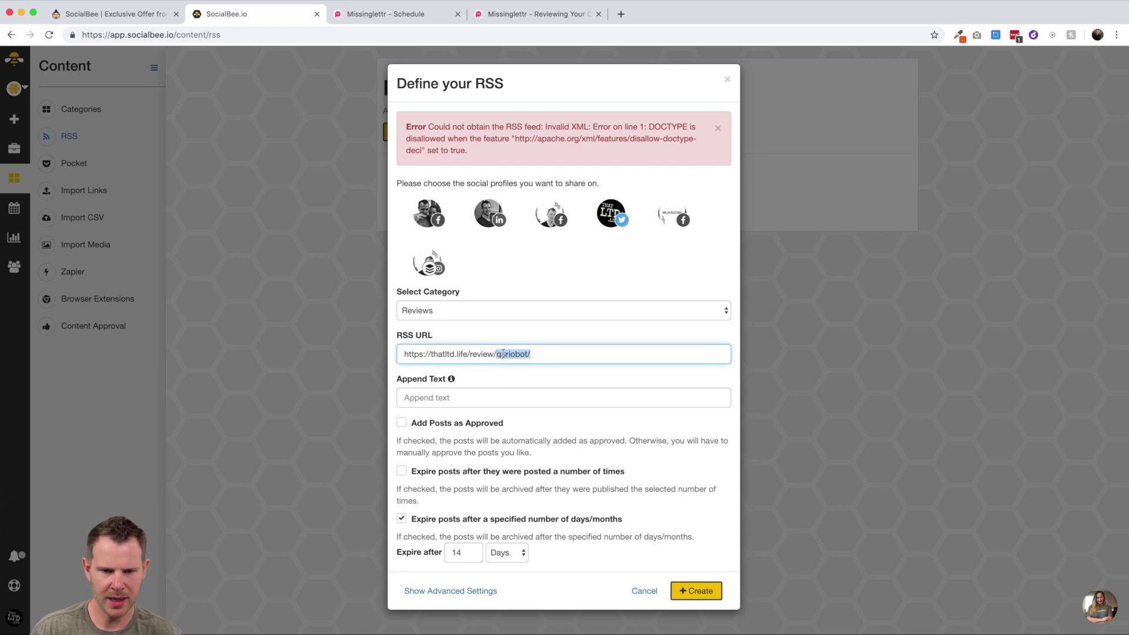
pyautogui.write('feed')
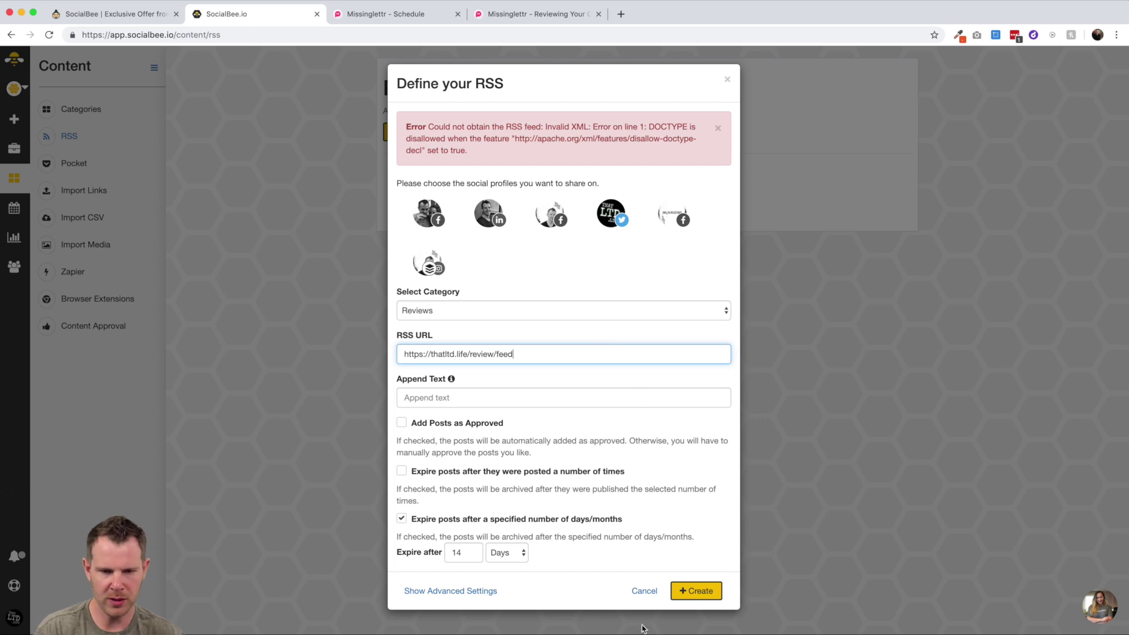
pyautogui.click(700, 589)
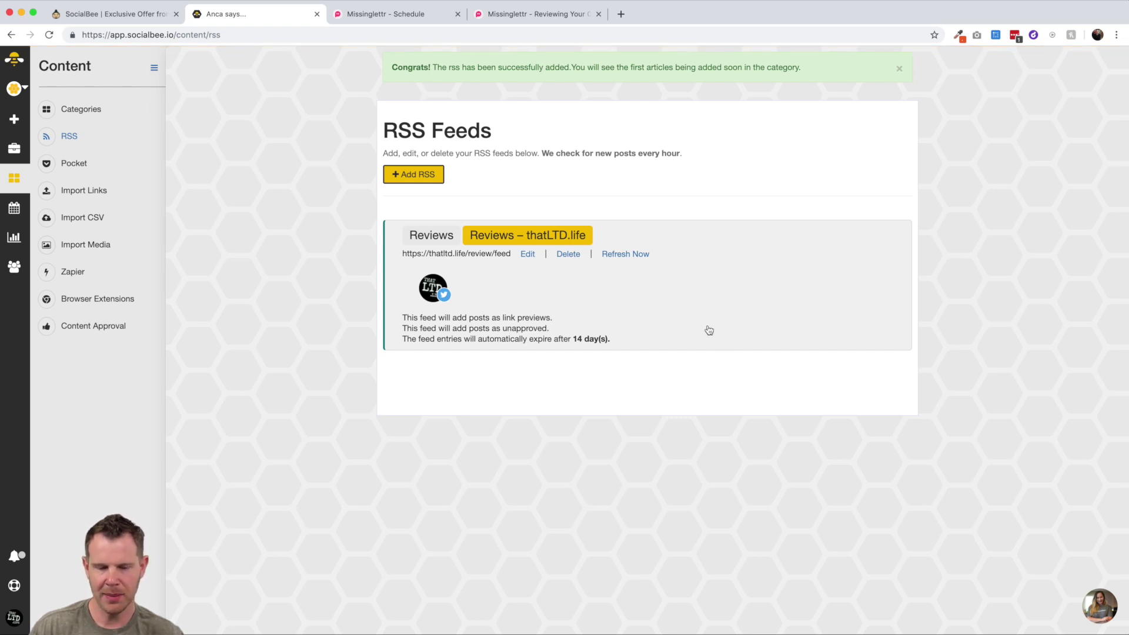
# View the Reviews category posts and reload until Briefcase from AppSumo and Stencil appear.
pyautogui.click(72, 110)
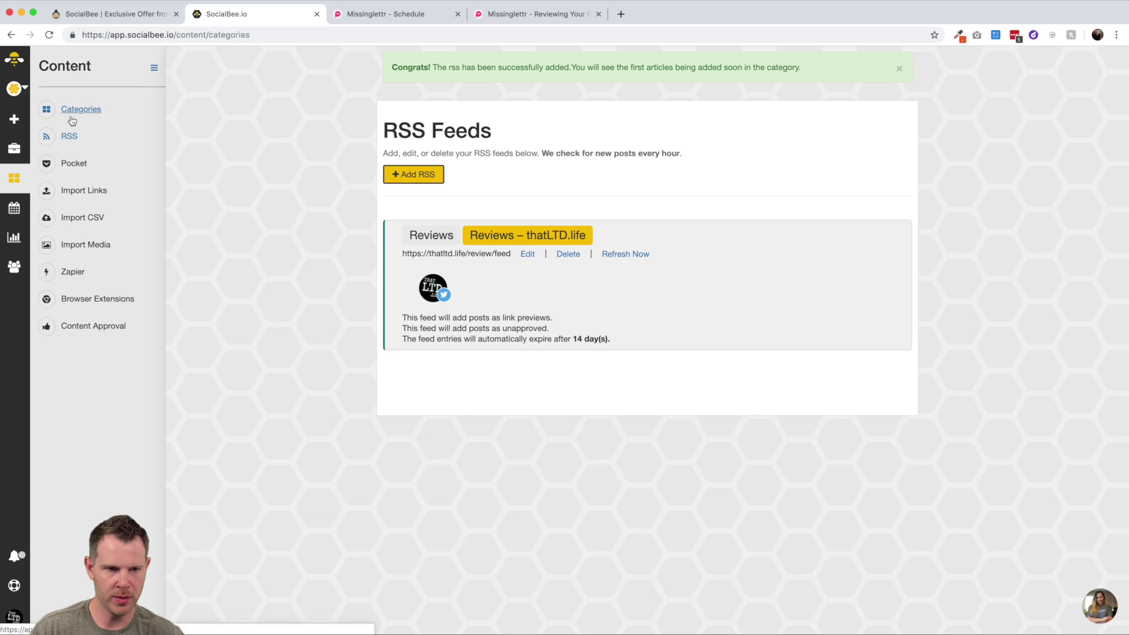
pyautogui.scroll(-1, 497, 494)
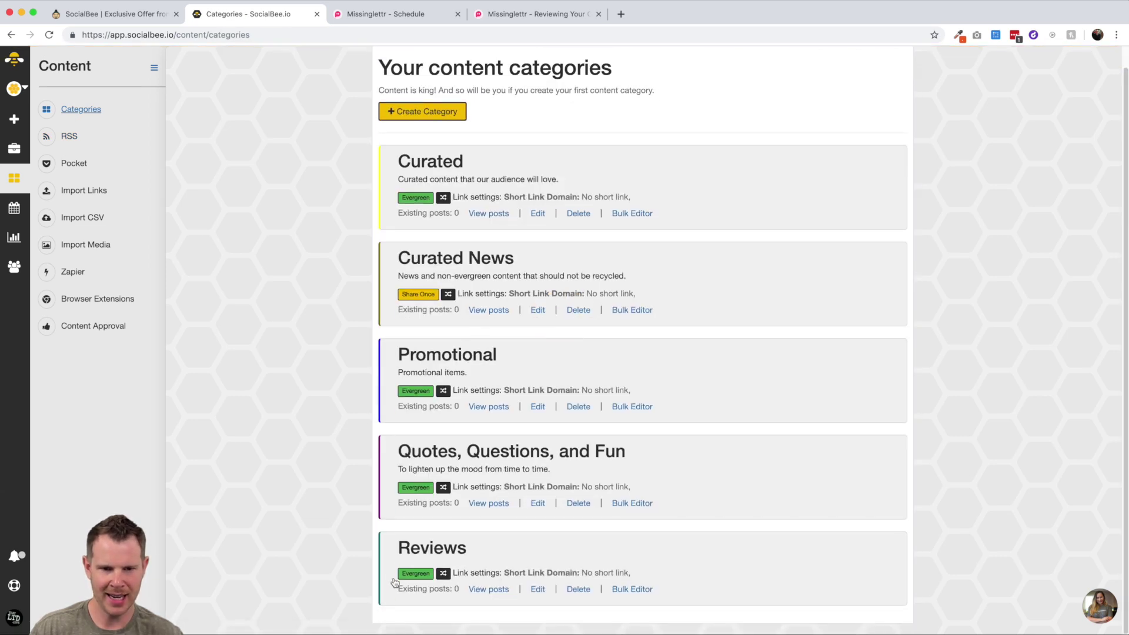
pyautogui.click(489, 589)
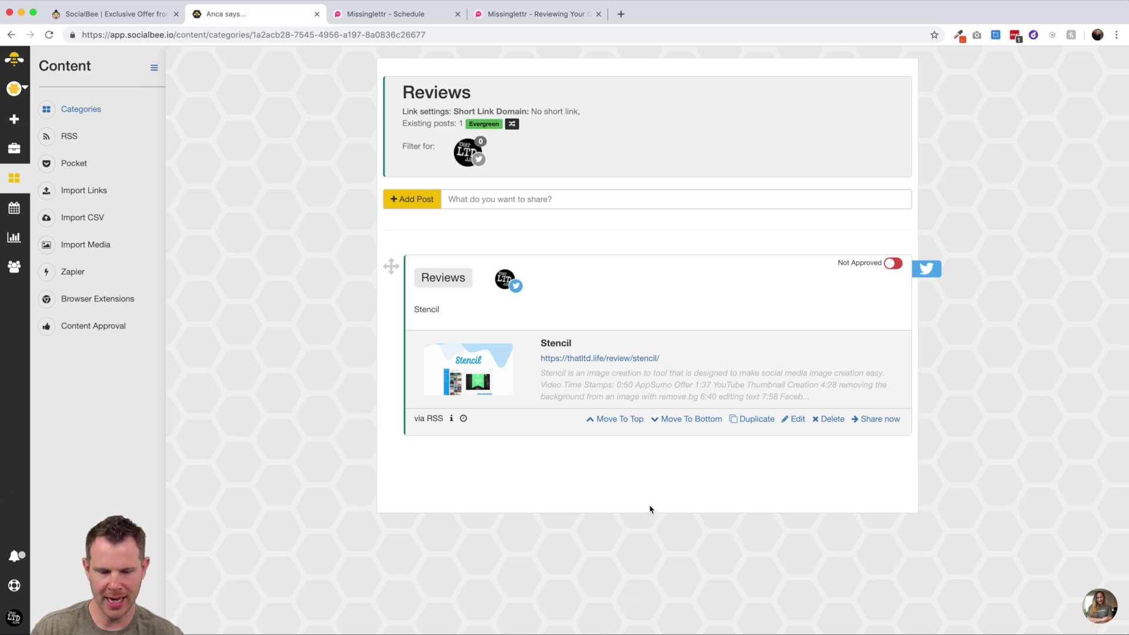
pyautogui.press('super+r')
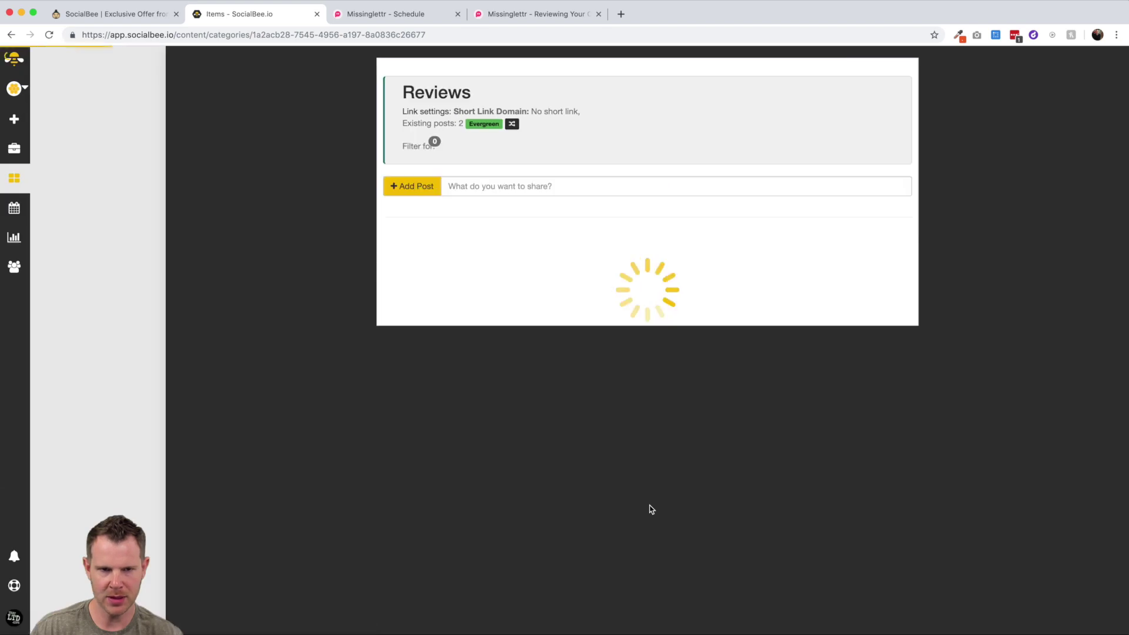
pyautogui.scroll(-2, 651, 509)
pyautogui.scroll(2, 676, 517)
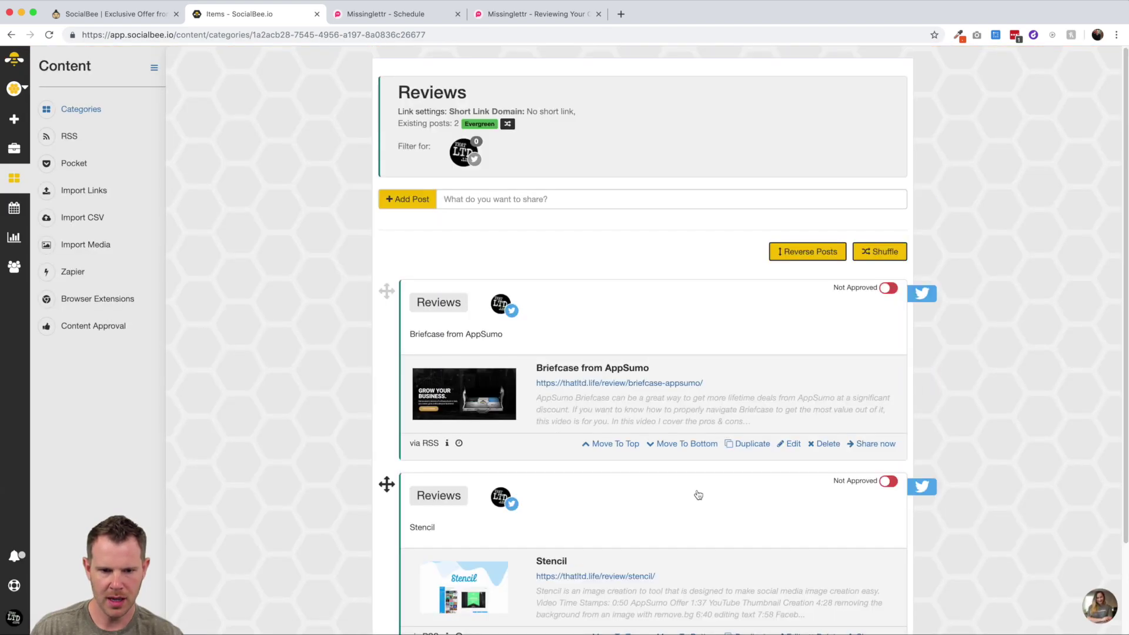
pyautogui.scroll(-2, 700, 495)
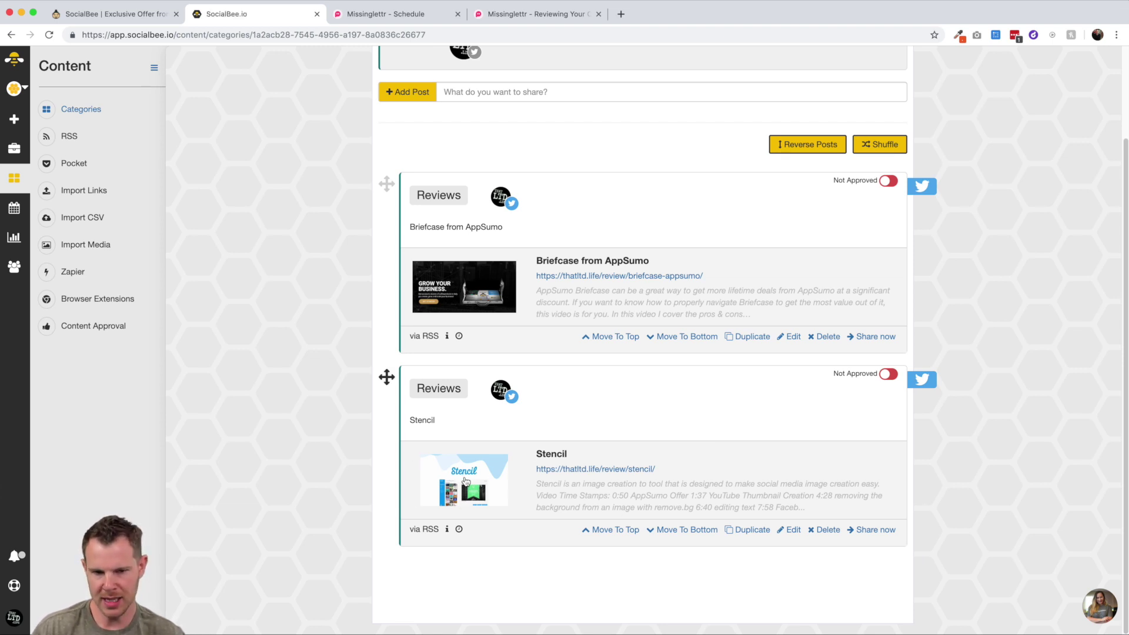
pyautogui.click(585, 489)
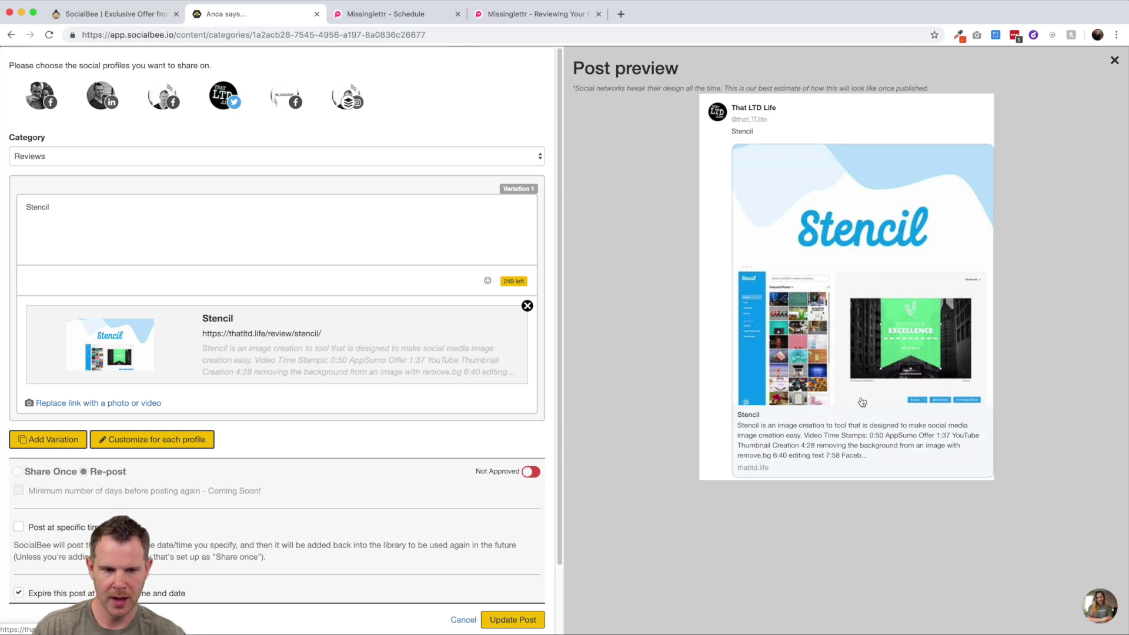
pyautogui.tripleClick(83, 199)
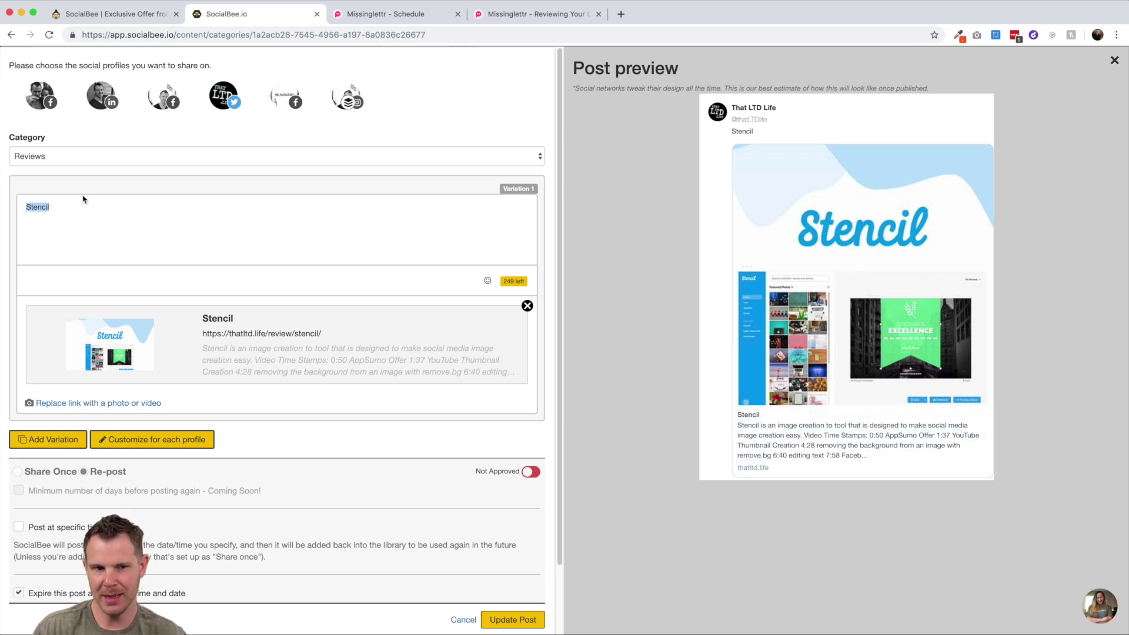
pyautogui.click(71, 207)
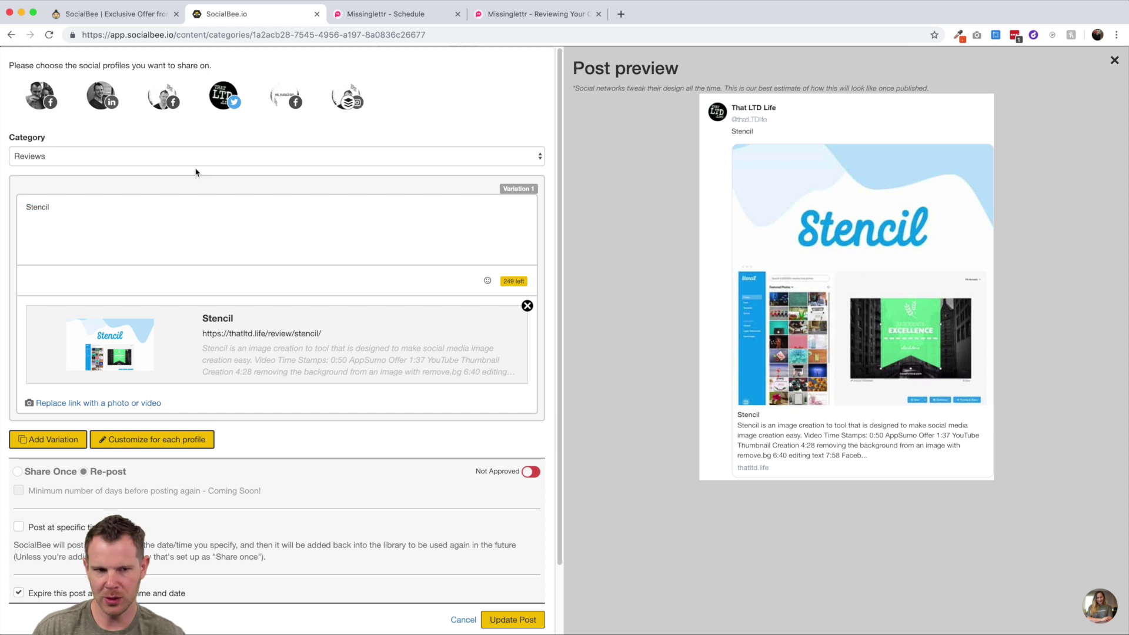
pyautogui.write('Review')
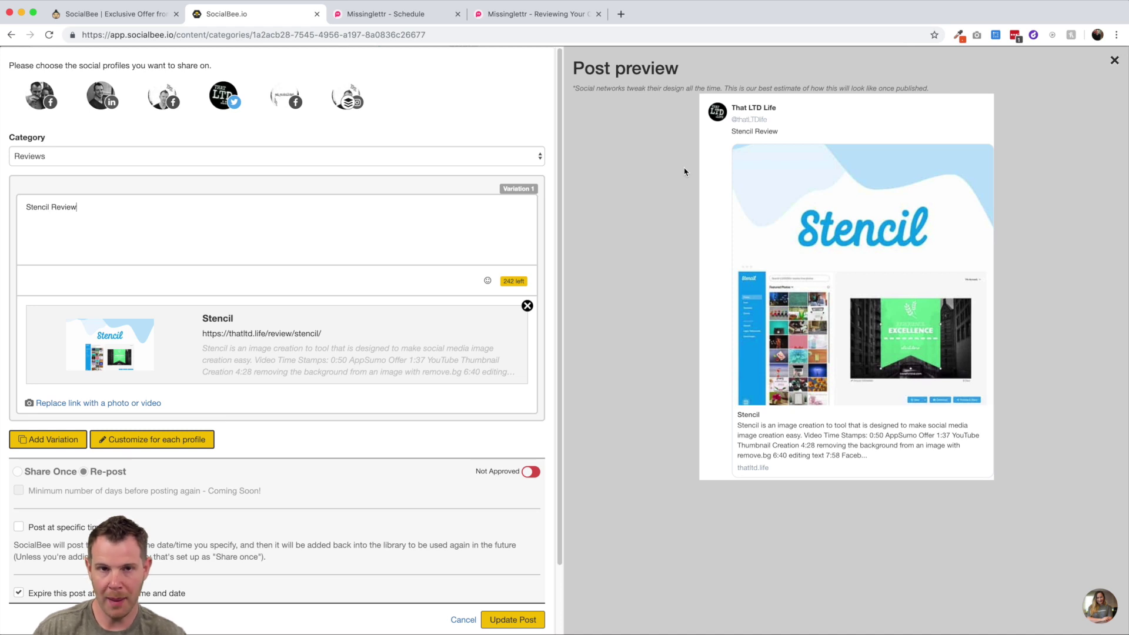
pyautogui.click(1115, 60)
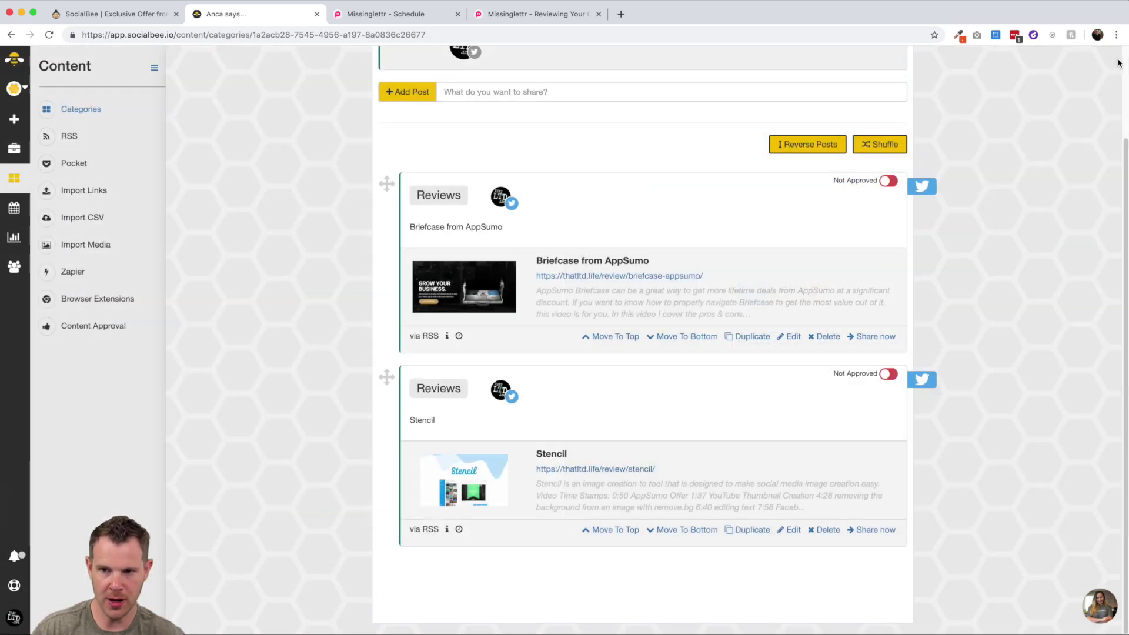
# Open the Reviews feed's settings, inspect the Append Text field, and close without changes.
pyautogui.click(67, 144)
pyautogui.click(527, 213)
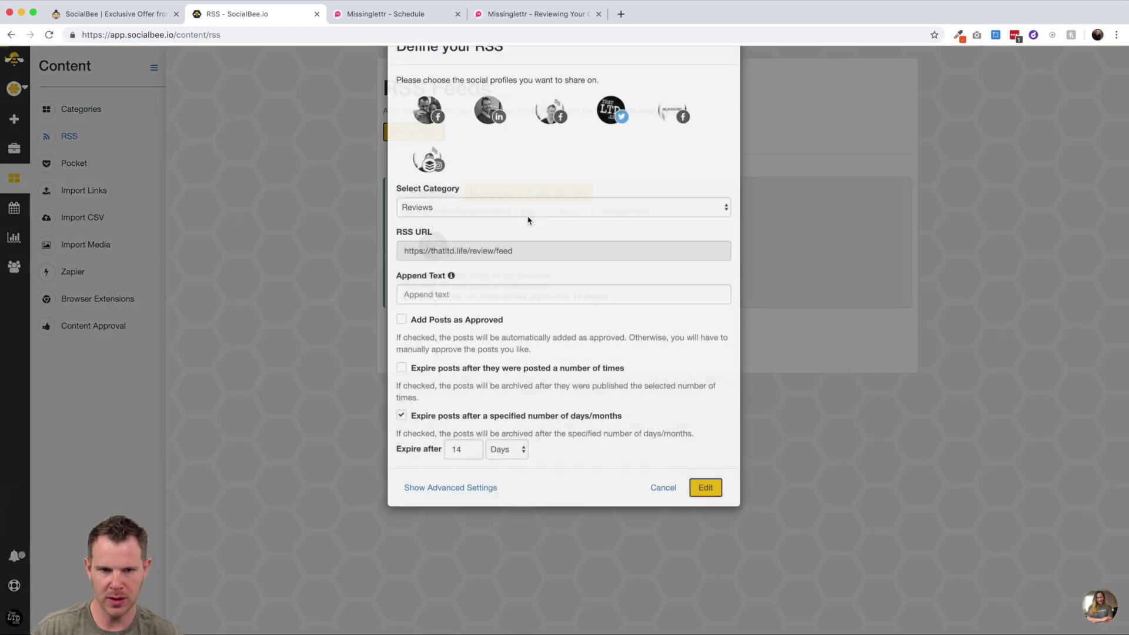
pyautogui.moveTo(451, 313)
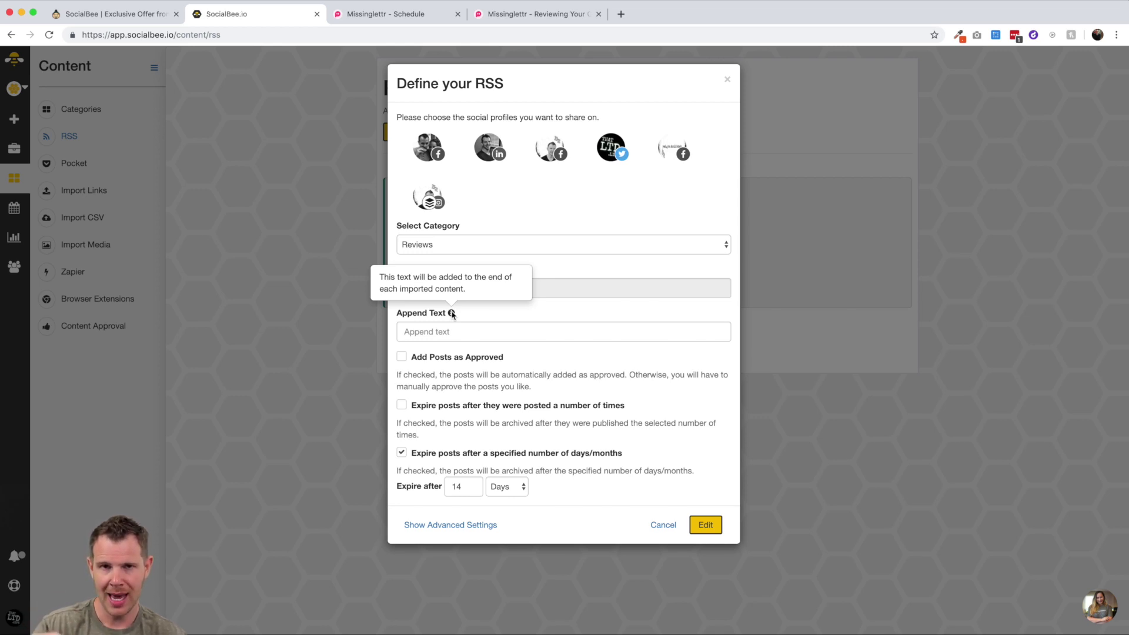
pyautogui.click(442, 330)
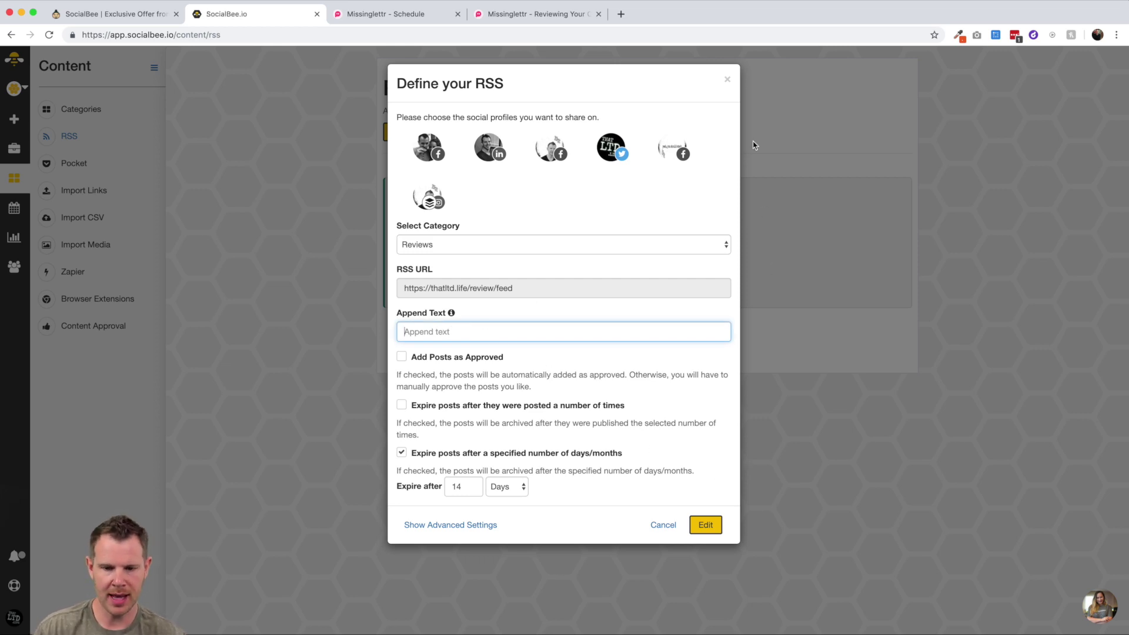
pyautogui.click(728, 80)
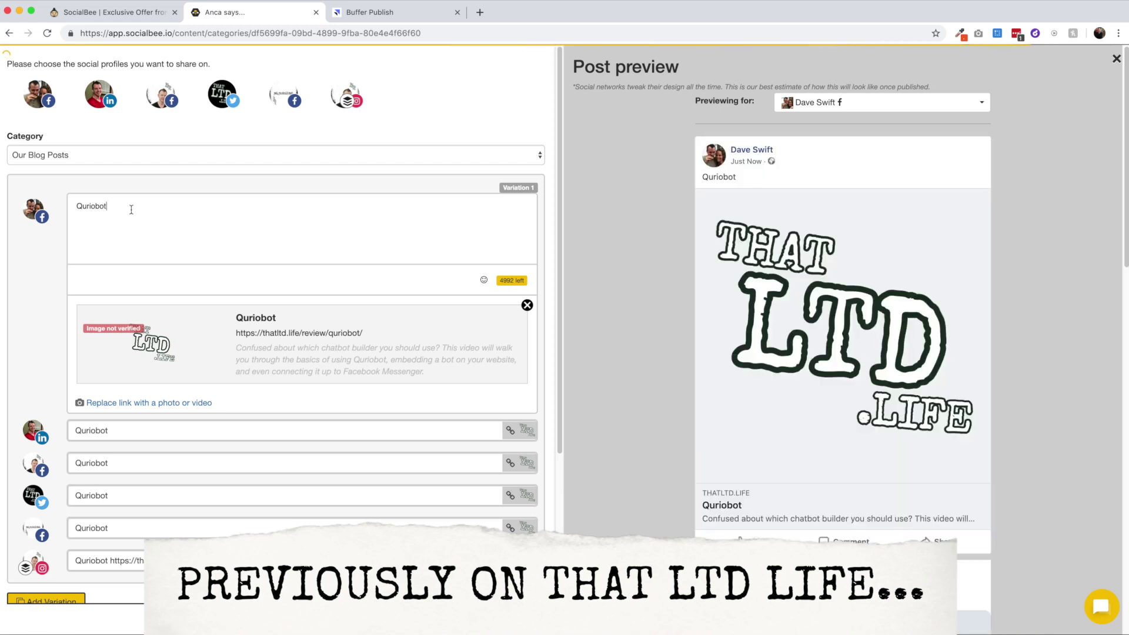
pyautogui.moveTo(131, 210); pyautogui.dragTo(64, 206)
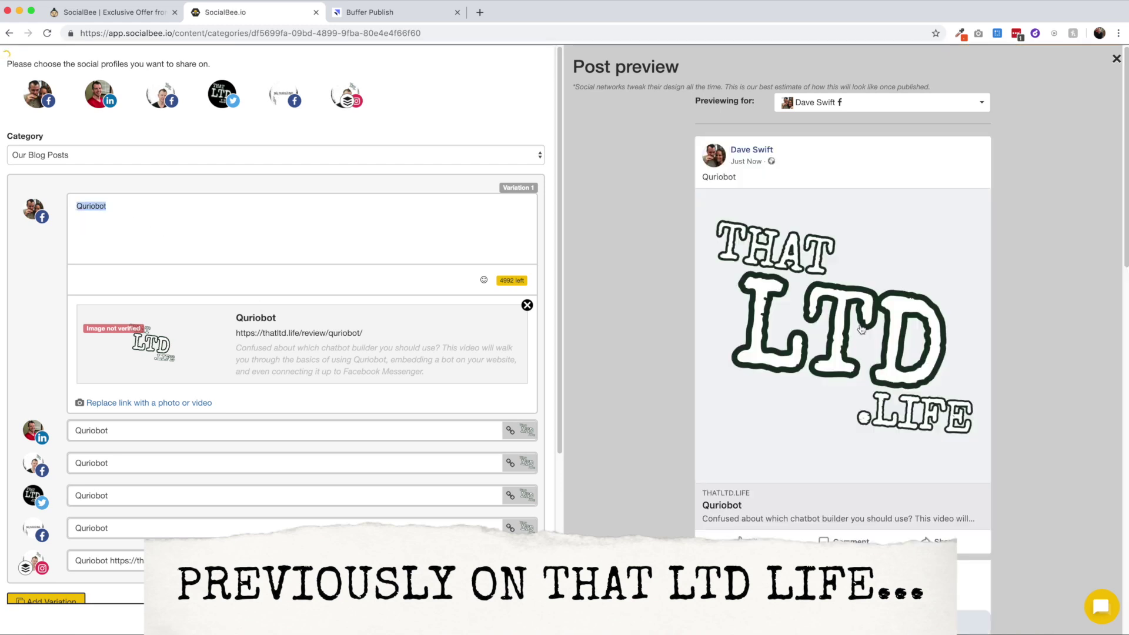
pyautogui.scroll(-6, 965, 406)
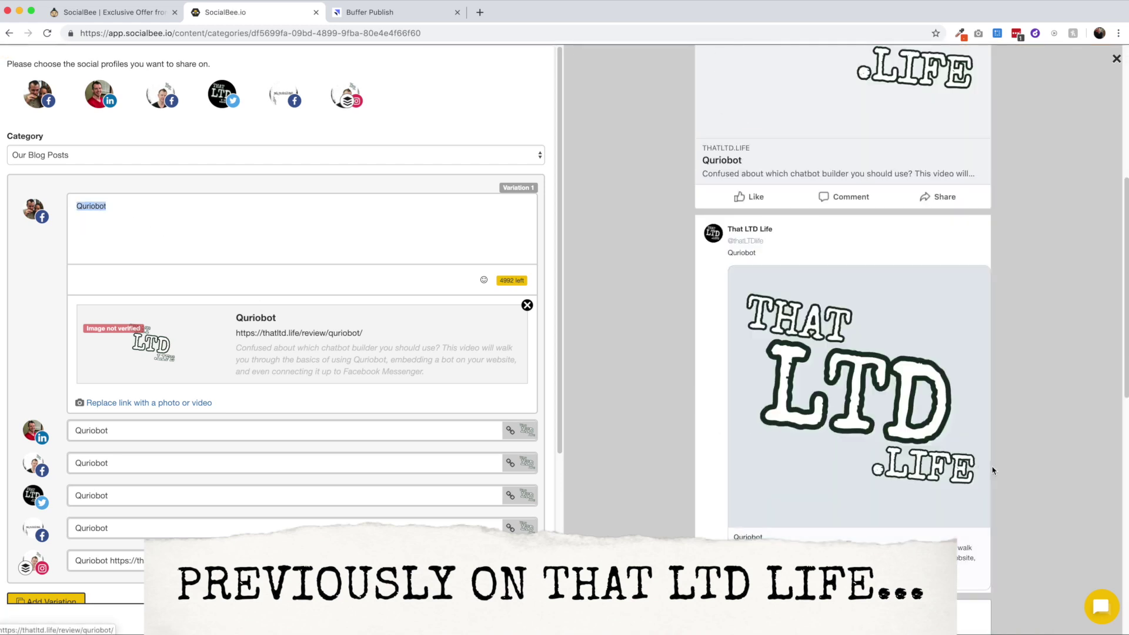
pyautogui.scroll(-10, 993, 471)
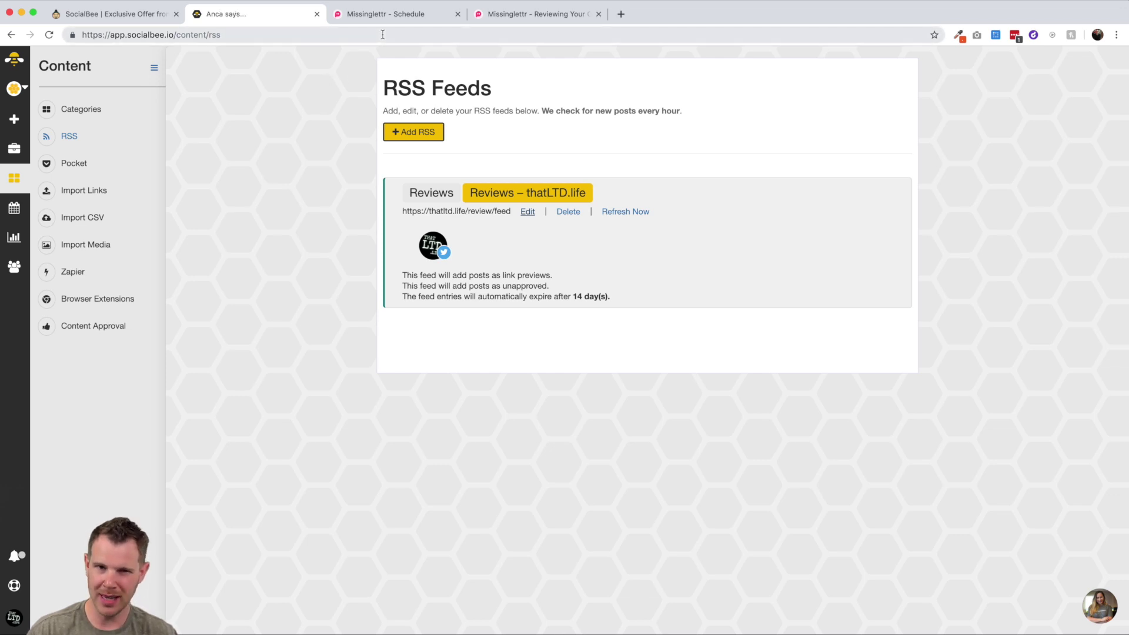
# Switch to the Missinglettr Schedule tab showing That LTD Life's July 2019 calendar.
pyautogui.click(439, 17)
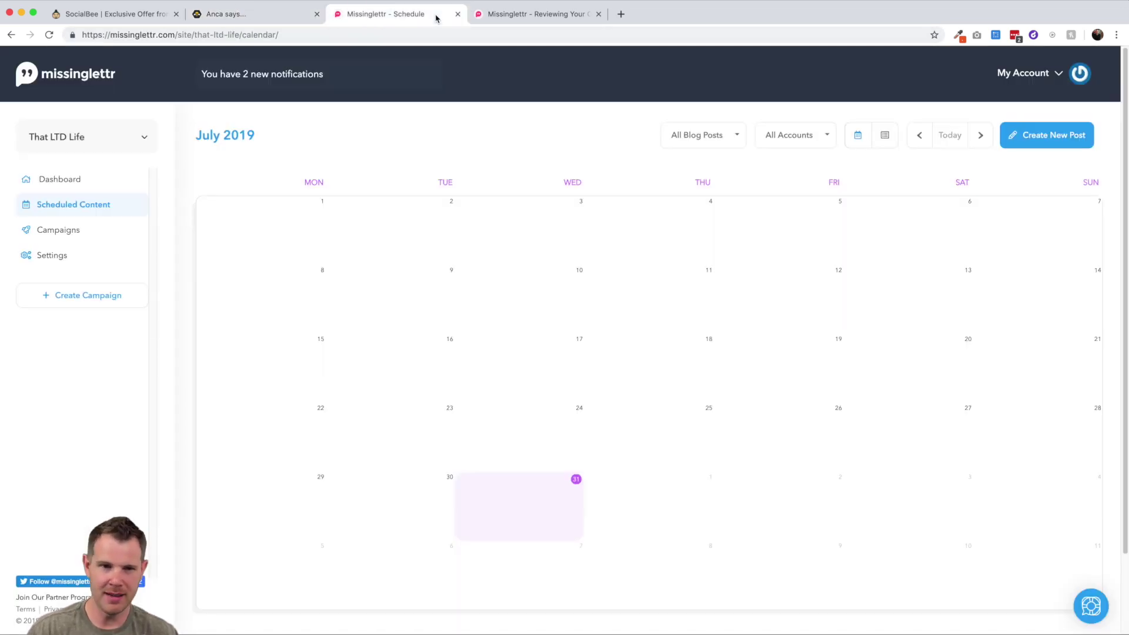